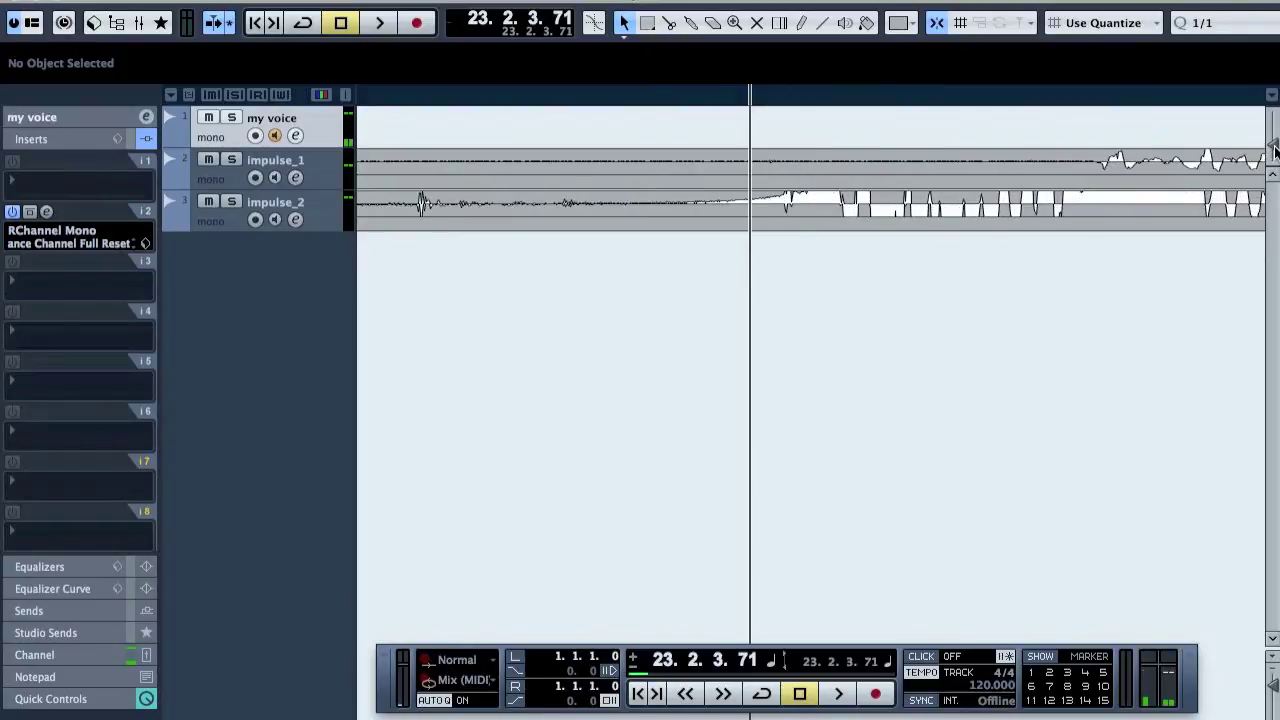
Step: Enlarge the impulse_1 and impulse_2 tracks and place the project cursor at 23.2.3.45, where the main burst begins on impulse_2
{"action": "left_click", "coordinate": [294, 169]}
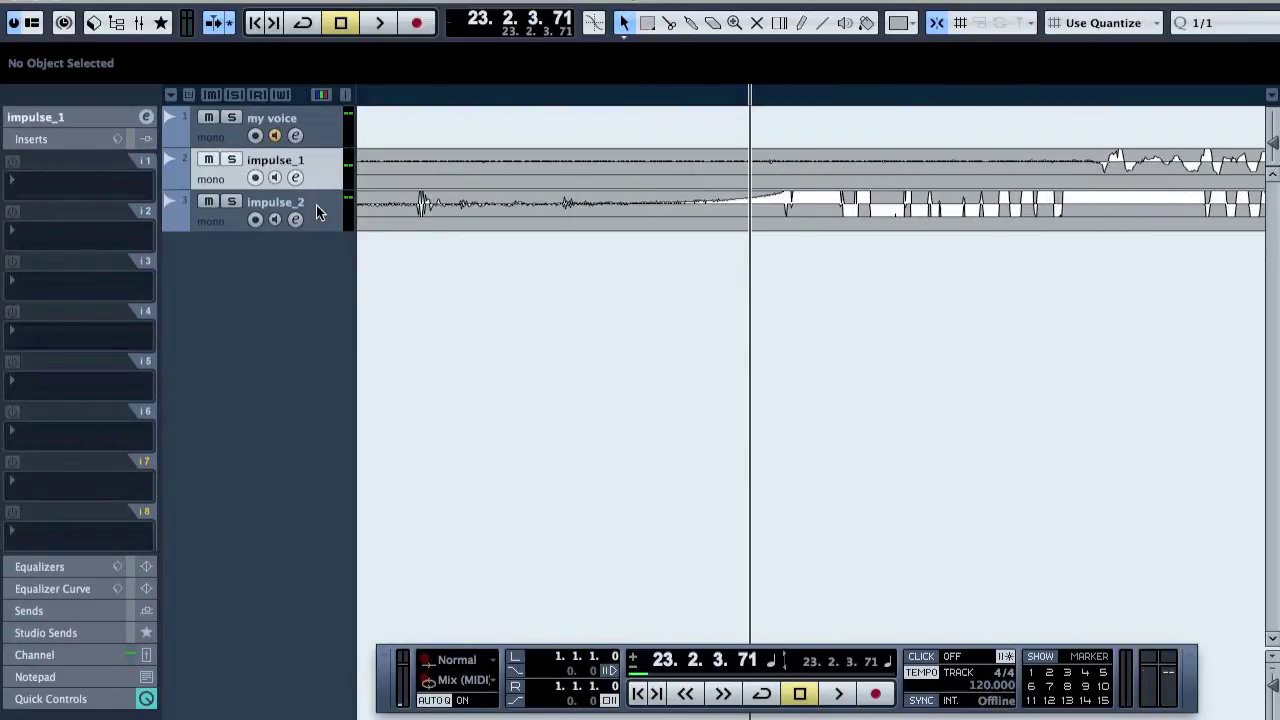
{"action": "left_click_drag", "start_coordinate": [317, 253], "coordinate": [326, 695]}
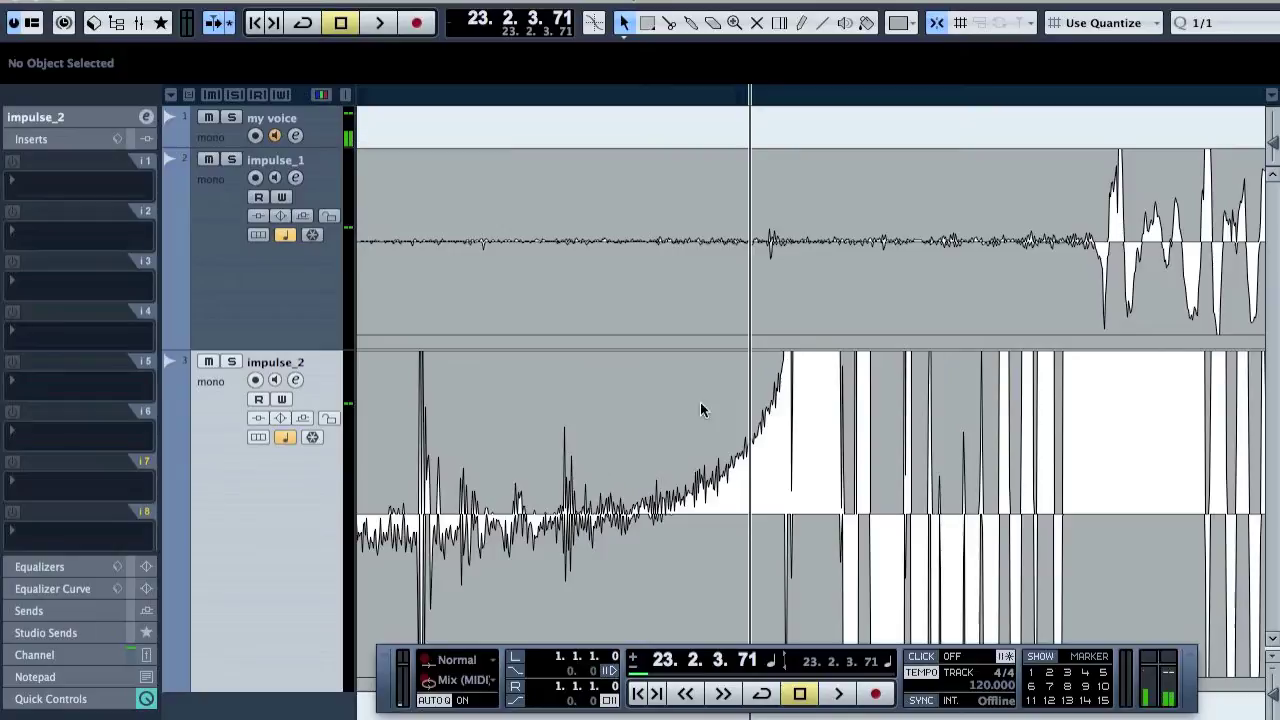
{"action": "left_click_drag", "start_coordinate": [638, 94], "coordinate": [633, 177]}
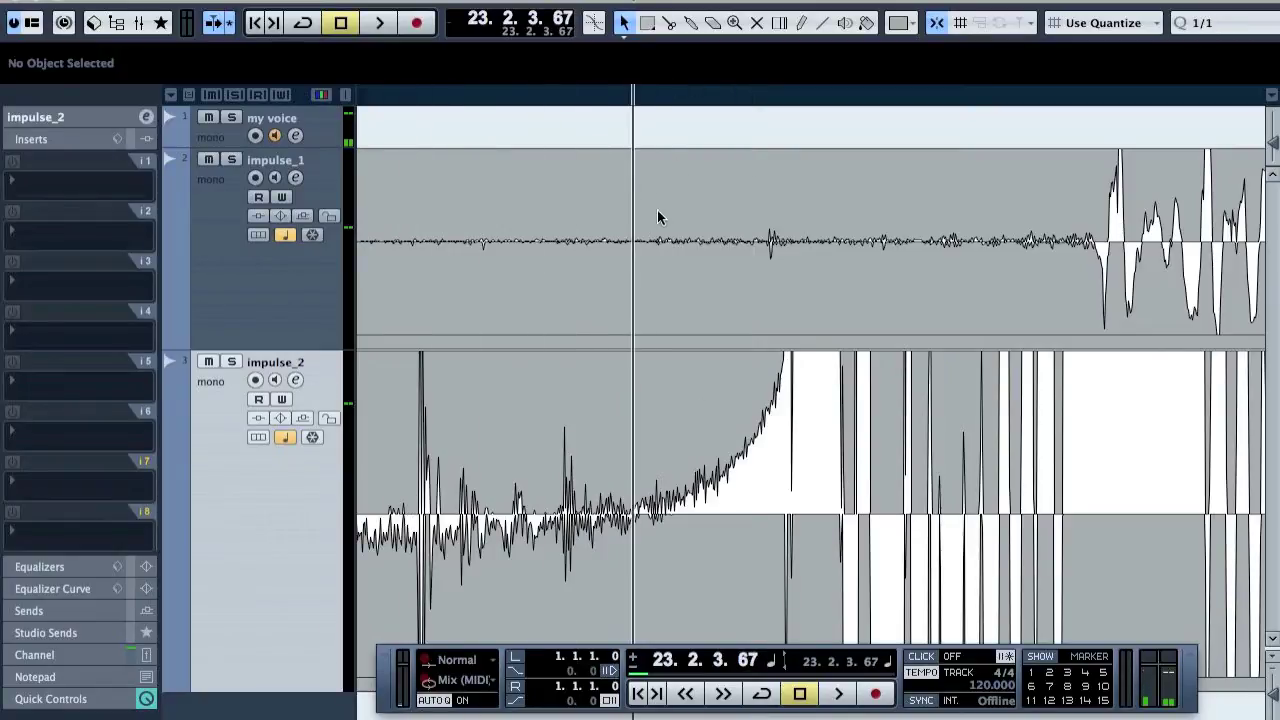
{"action": "key", "text": "h"}
{"action": "key", "text": "h"}
{"action": "key", "text": "h"}
{"action": "key", "text": "h"}
{"action": "key", "text": "h"}
{"action": "key", "text": "h"}
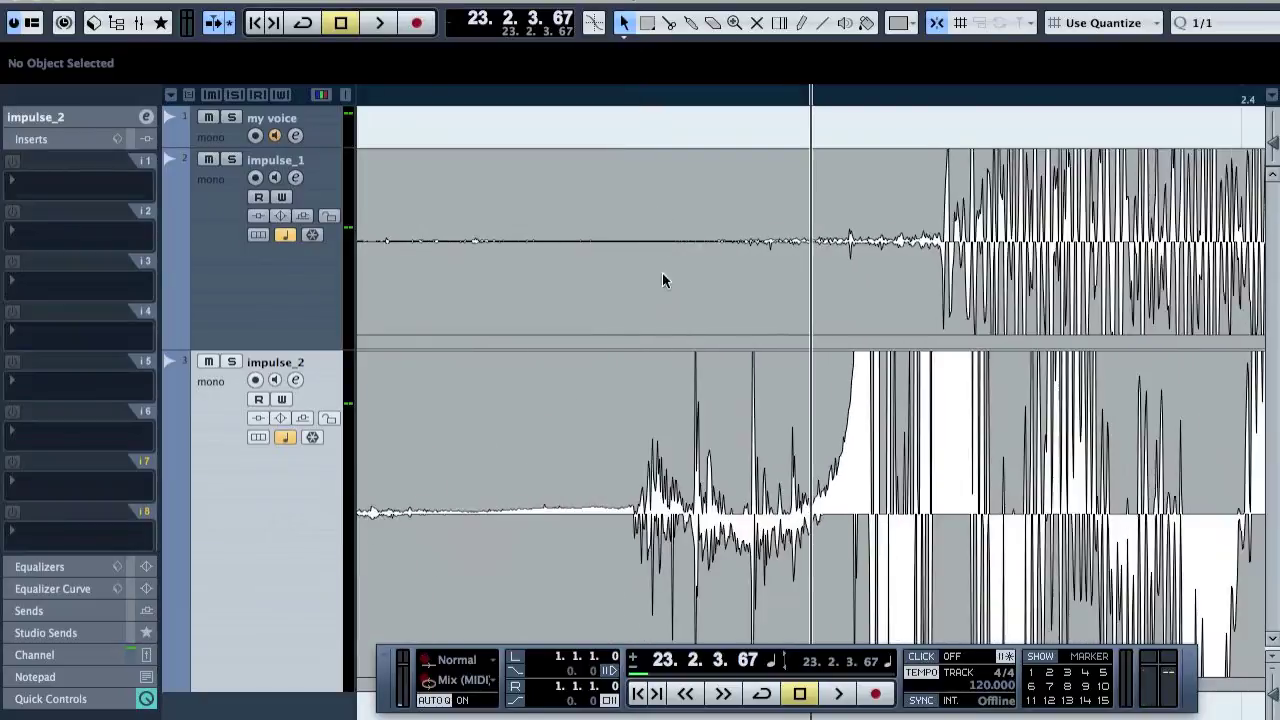
{"action": "mouse_move", "coordinate": [697, 99]}
{"action": "left_mouse_down"}
{"action": "mouse_move", "coordinate": [671, 102]}
{"action": "mouse_move", "coordinate": [686, 104]}
{"action": "left_mouse_up"}
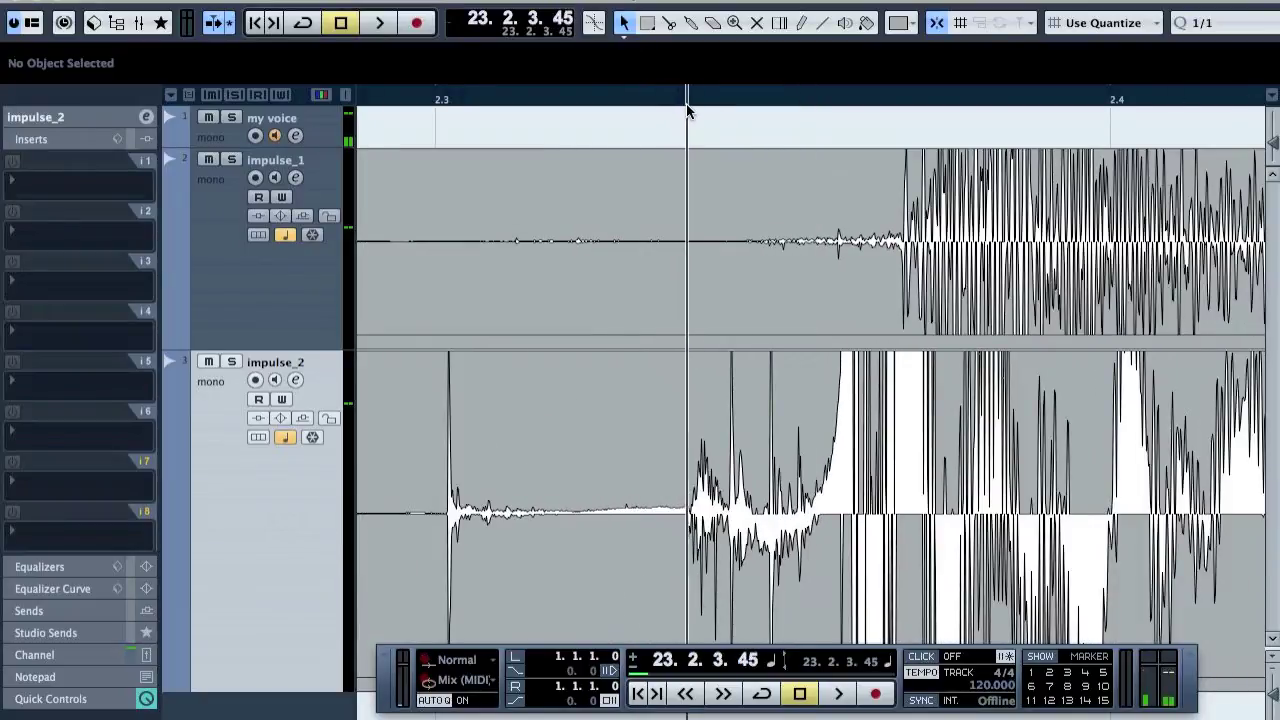
Step: Turn snapping off and split both impulse recordings at 23.2.3.1, just before the impulse
{"action": "key", "text": "g"}
{"action": "key", "text": "g"}
{"action": "key", "text": "g"}
{"action": "key", "text": "g"}
{"action": "key", "text": "ctrl+a"}
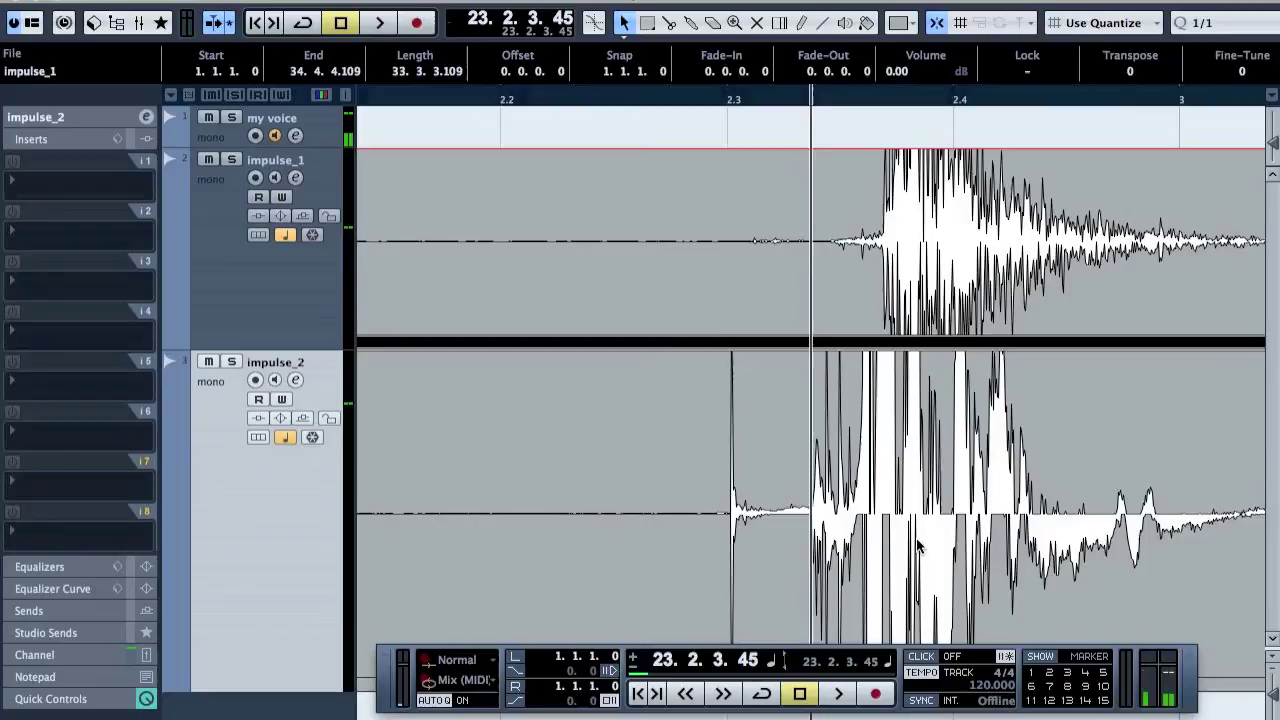
{"action": "left_click", "coordinate": [937, 23]}
{"action": "left_click", "coordinate": [669, 22]}
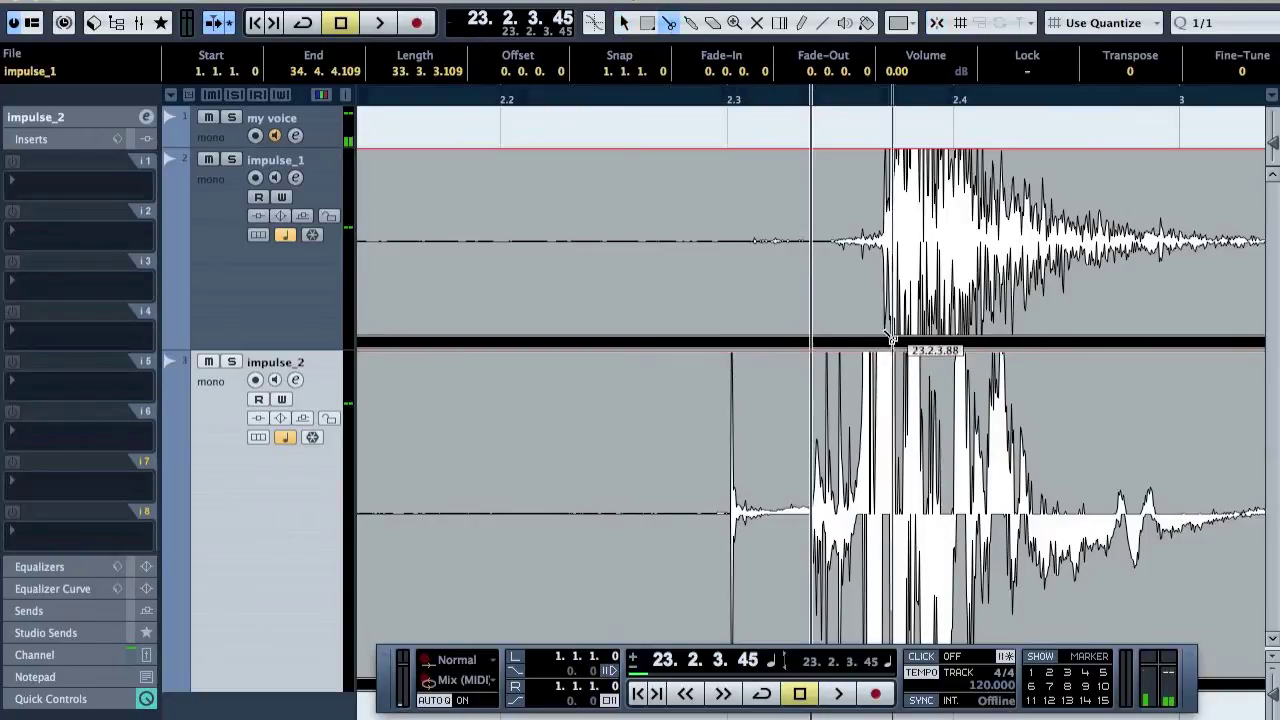
{"action": "left_click", "coordinate": [731, 388]}
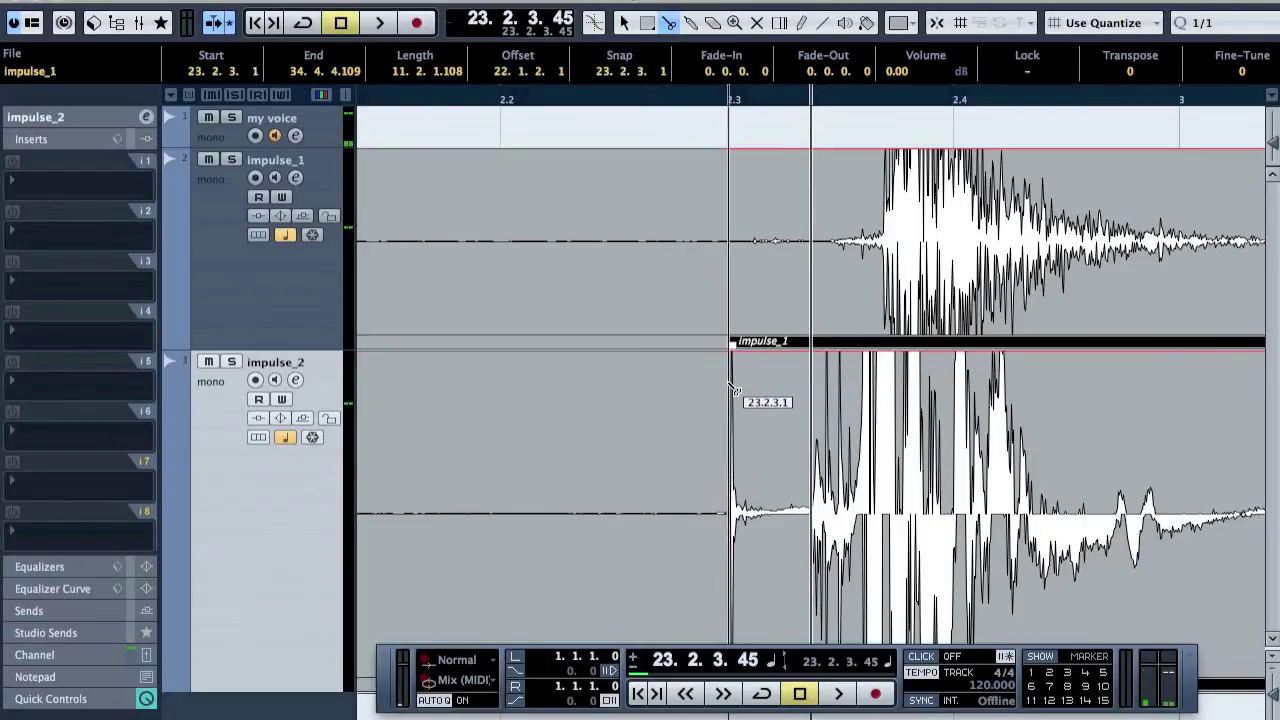
Step: Solo the impulse_1 track, listen to the impulse and its decay, and remove the solo
{"action": "key", "text": "g"}
{"action": "key", "text": "g"}
{"action": "key", "text": "g"}
{"action": "key", "text": "g"}
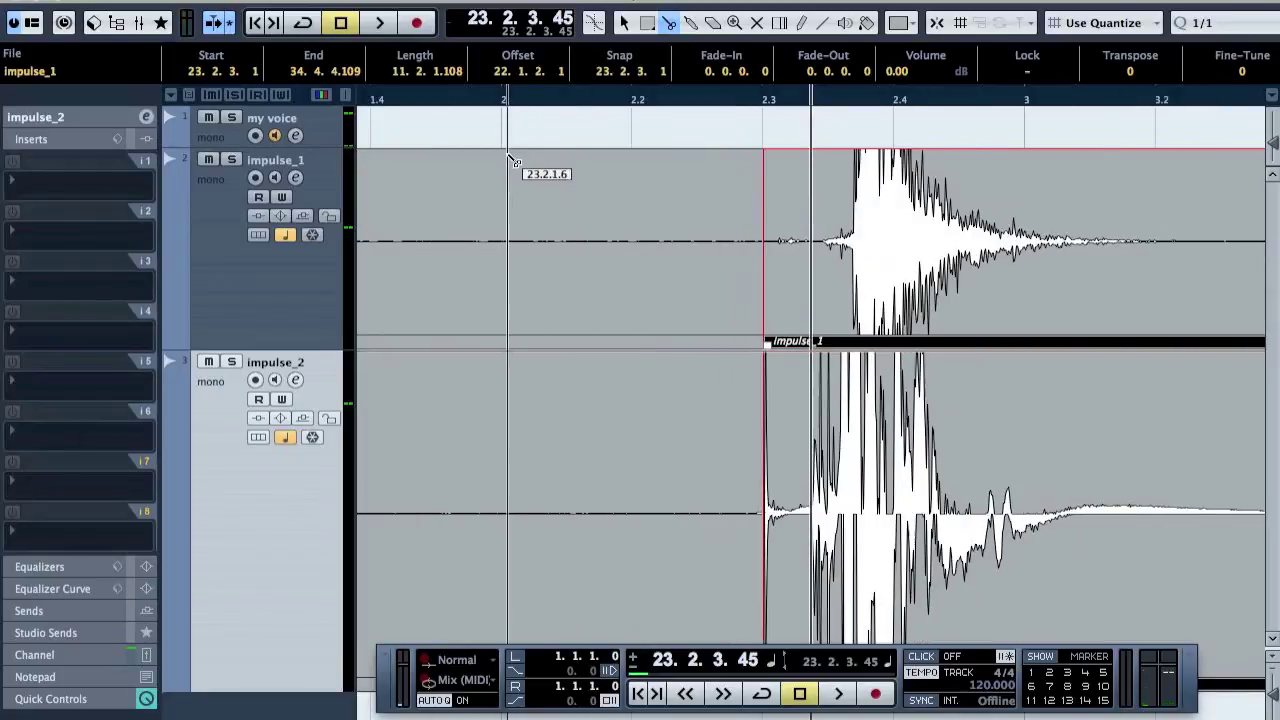
{"action": "scroll", "coordinate": [790, 268], "scroll_direction": "right", "scroll_amount": 5}
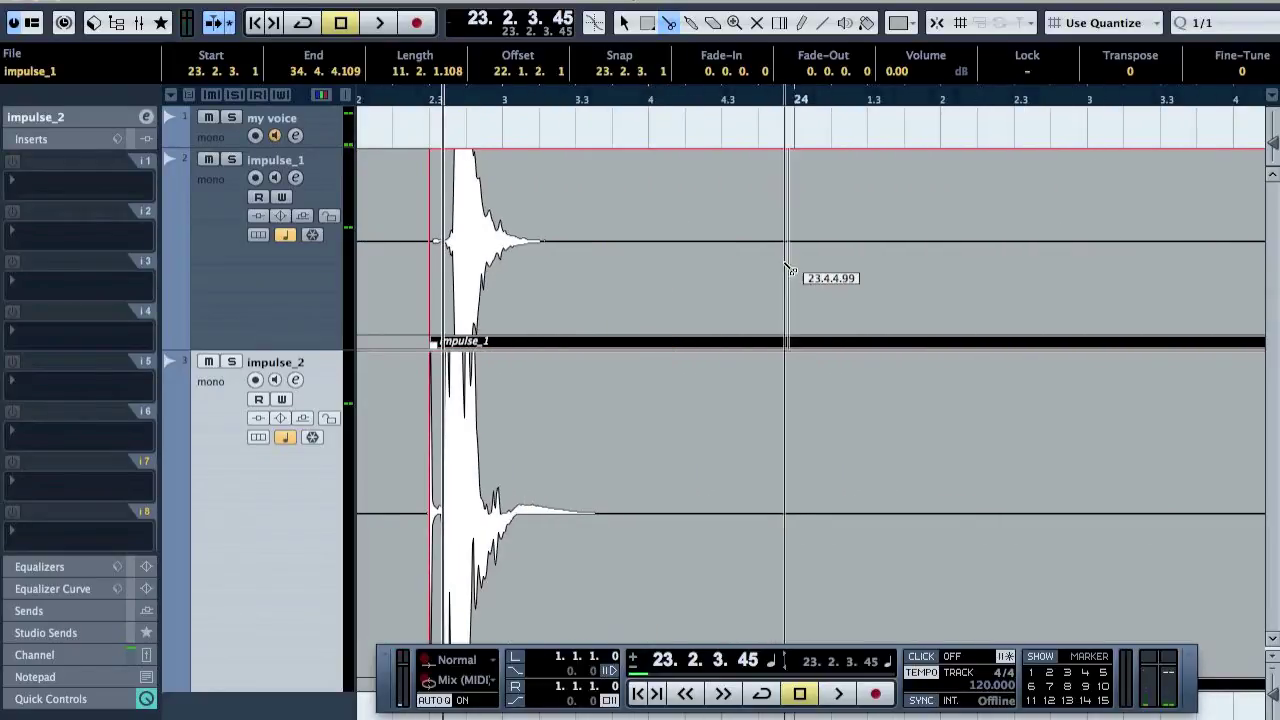
{"action": "key", "text": "g"}
{"action": "scroll", "coordinate": [848, 338], "scroll_direction": "right", "scroll_amount": 5}
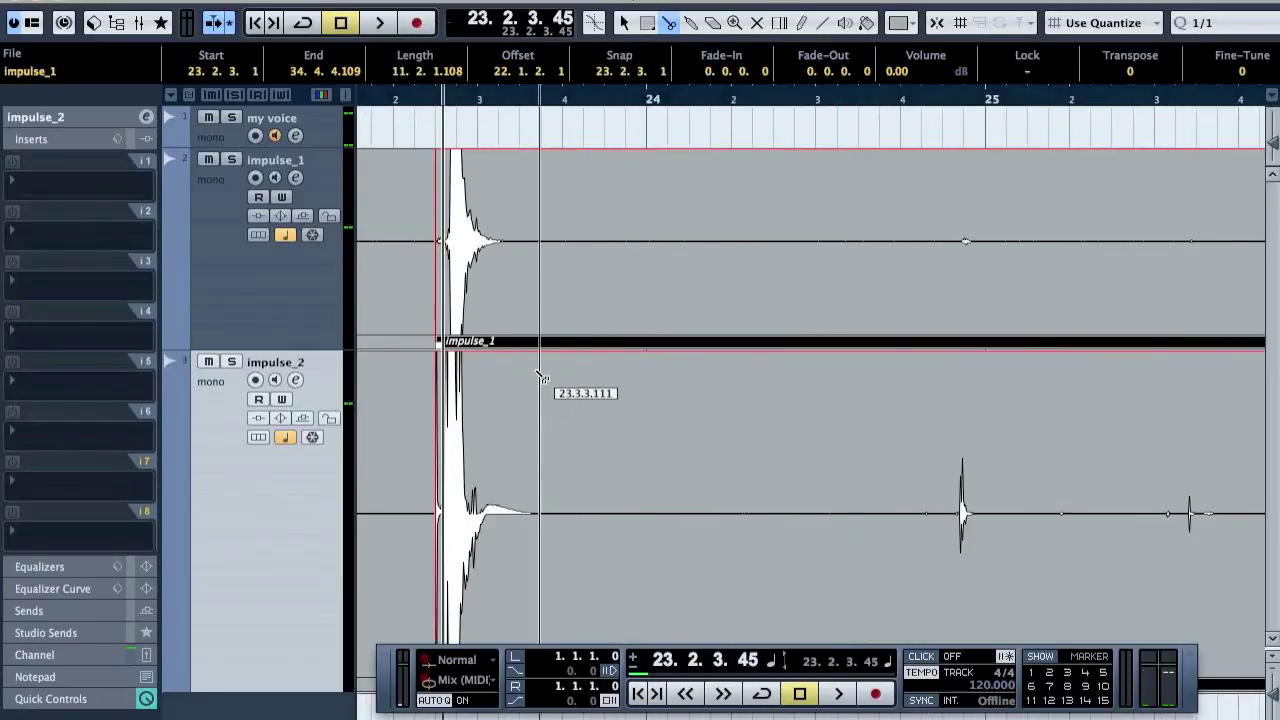
{"action": "left_click", "coordinate": [231, 160]}
{"action": "key", "text": "space"}
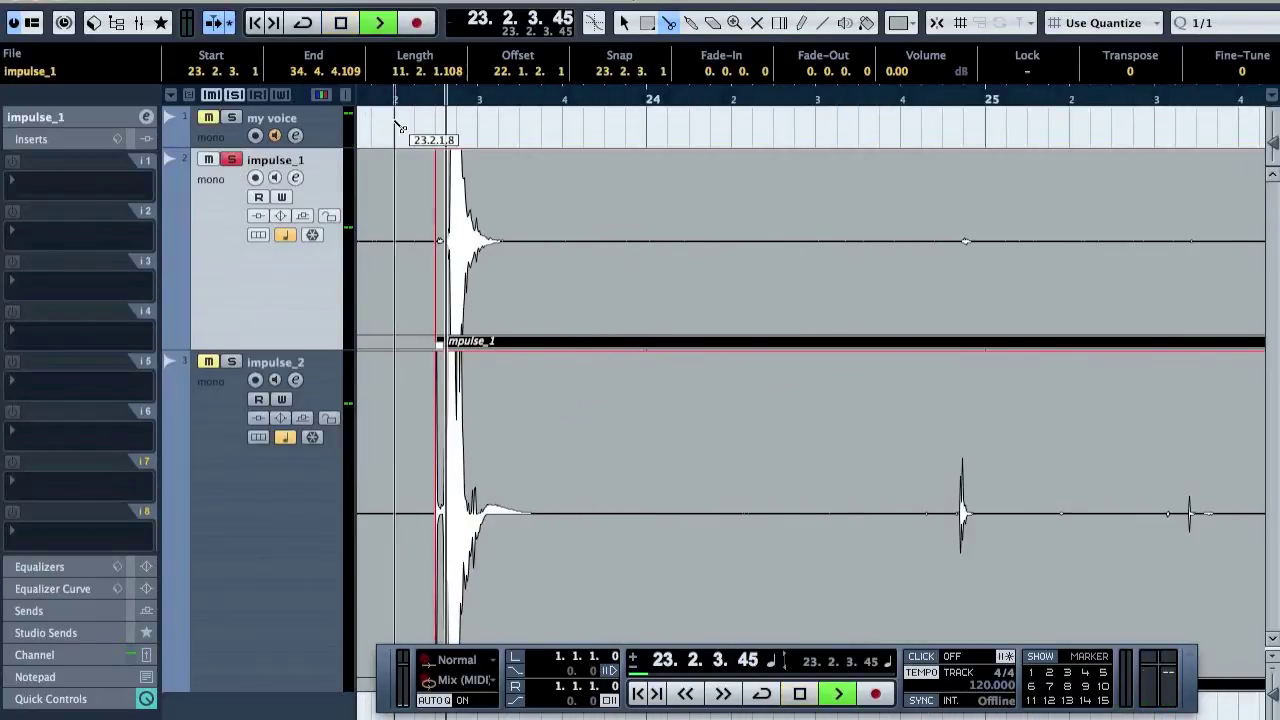
{"action": "key", "text": "space"}
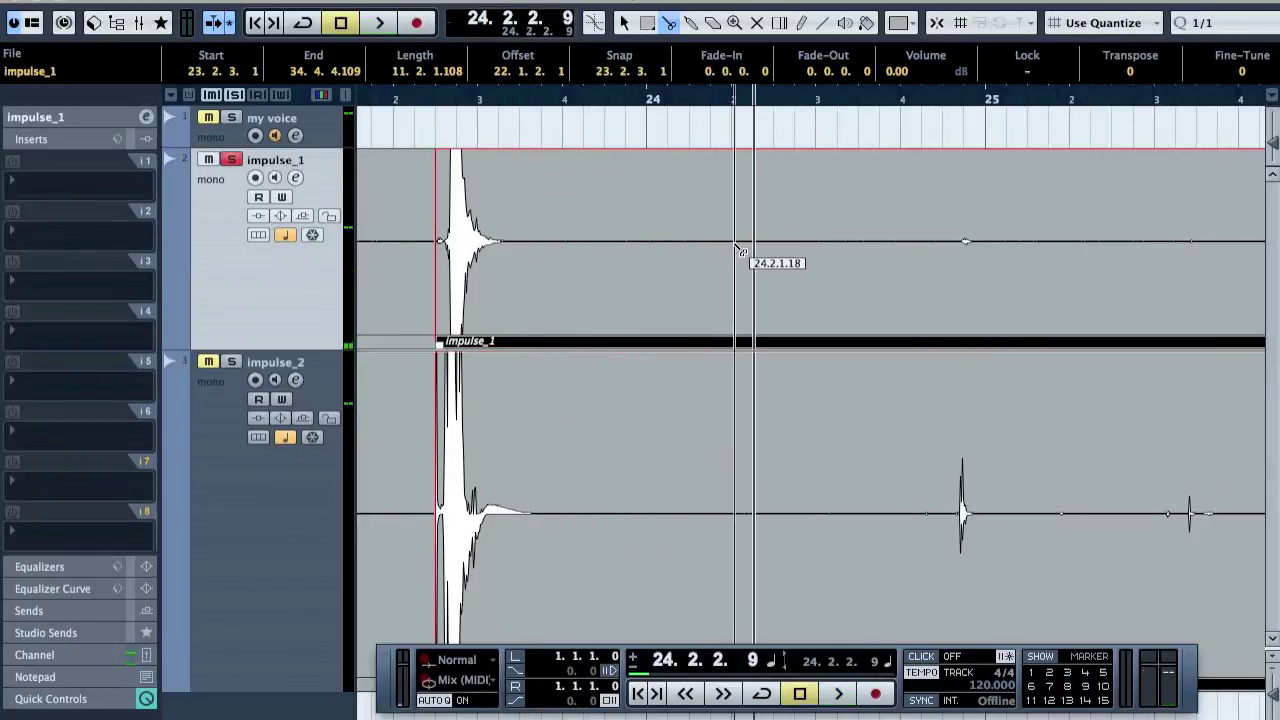
{"action": "left_click", "coordinate": [231, 160]}
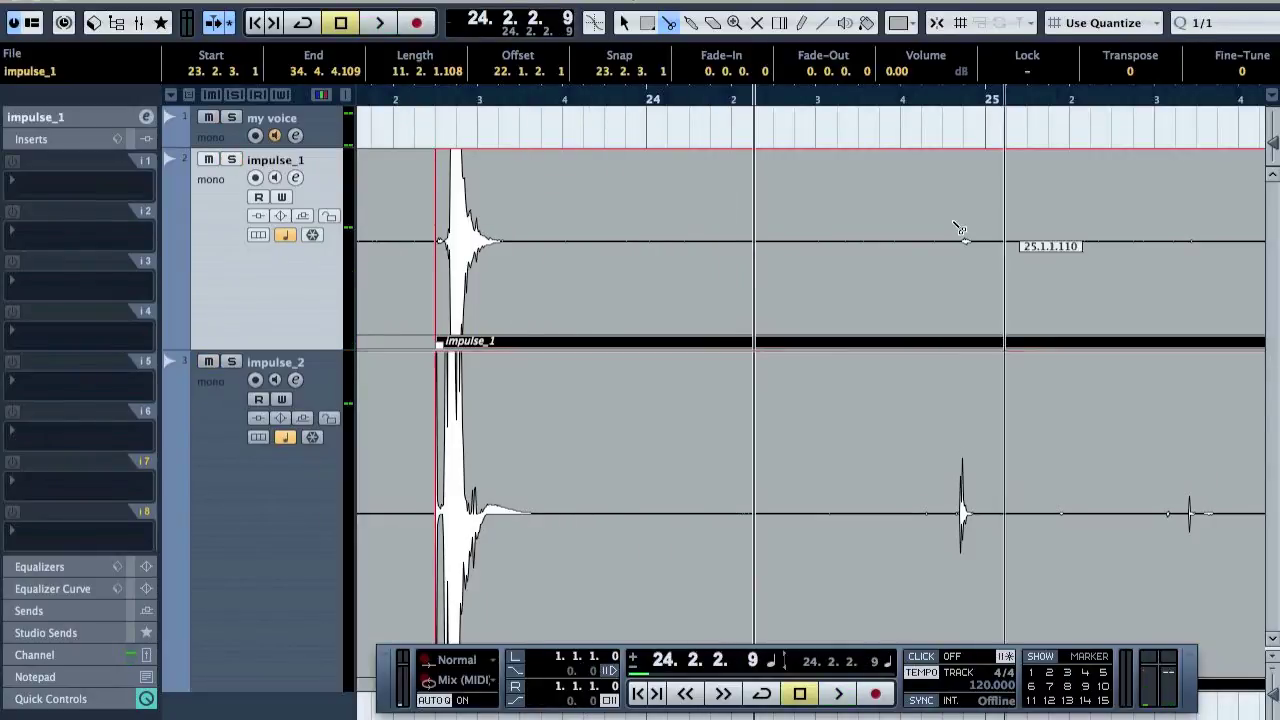
Step: Split both recordings at 24.2.2.51, after the impulse's decay, return to the selection tool and hide the transport panel
{"action": "left_click", "coordinate": [763, 228]}
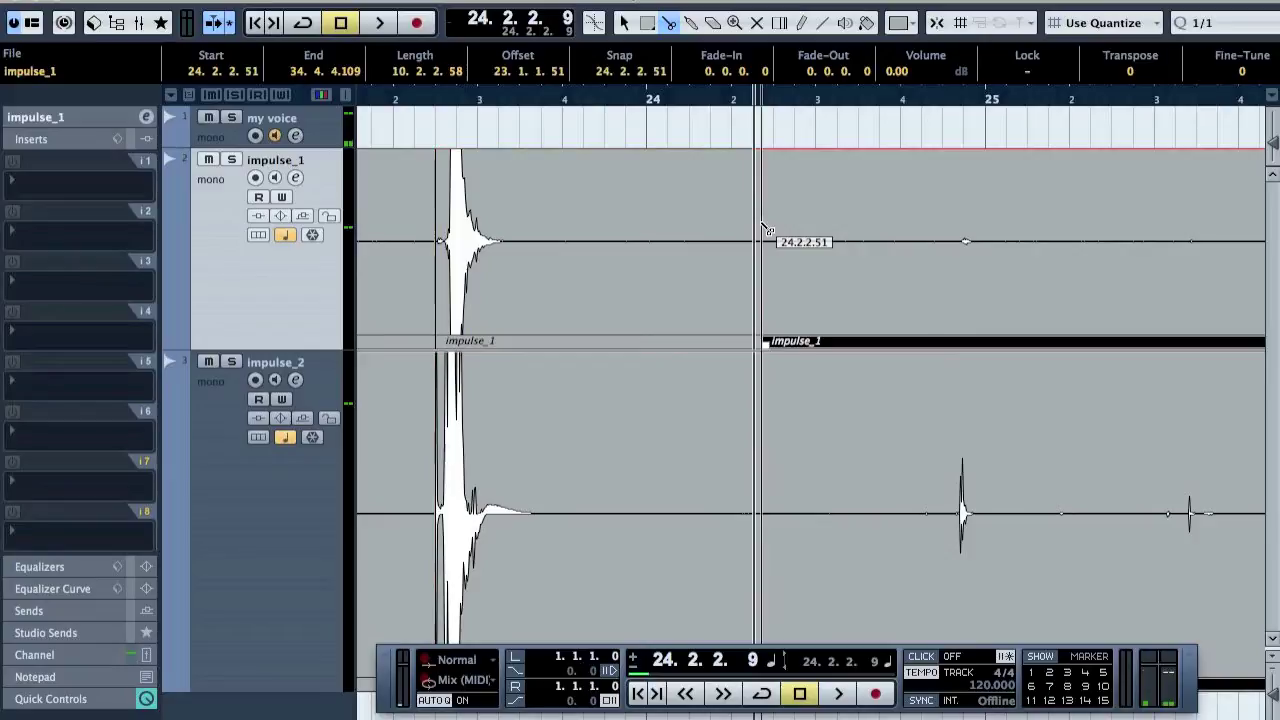
{"action": "key", "text": "1"}
{"action": "key", "text": "Up"}
{"action": "key", "text": "F2"}
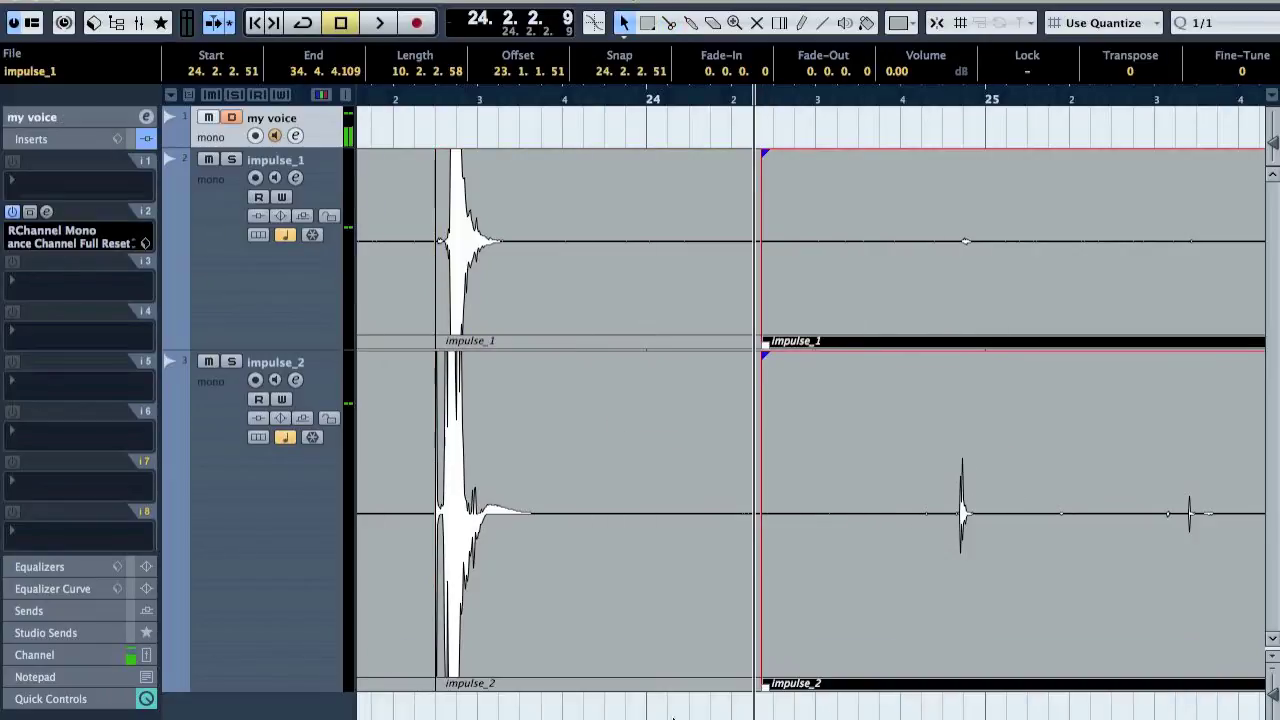
Step: Rename the impulse_2 track to Impulse direct and the impulse_1 track to Impulse room
{"action": "left_click", "coordinate": [538, 552]}
{"action": "double_click", "coordinate": [296, 362]}
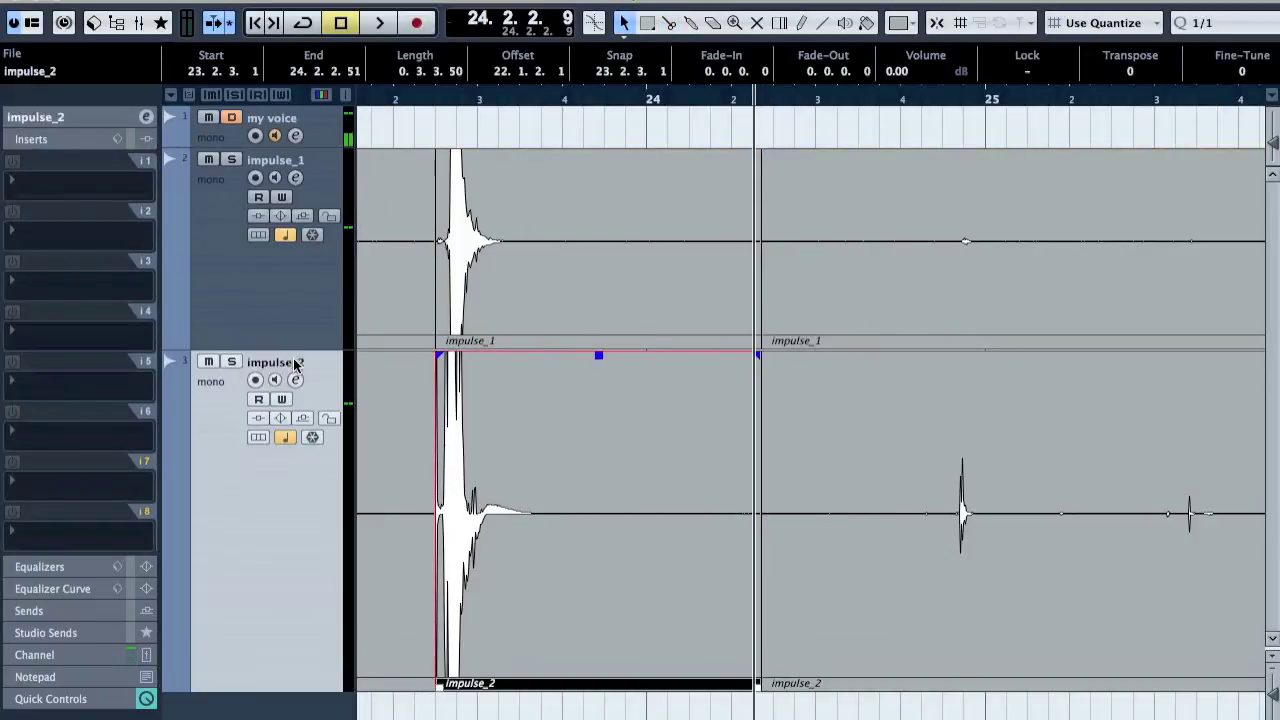
{"action": "type", "text": "Imp"}
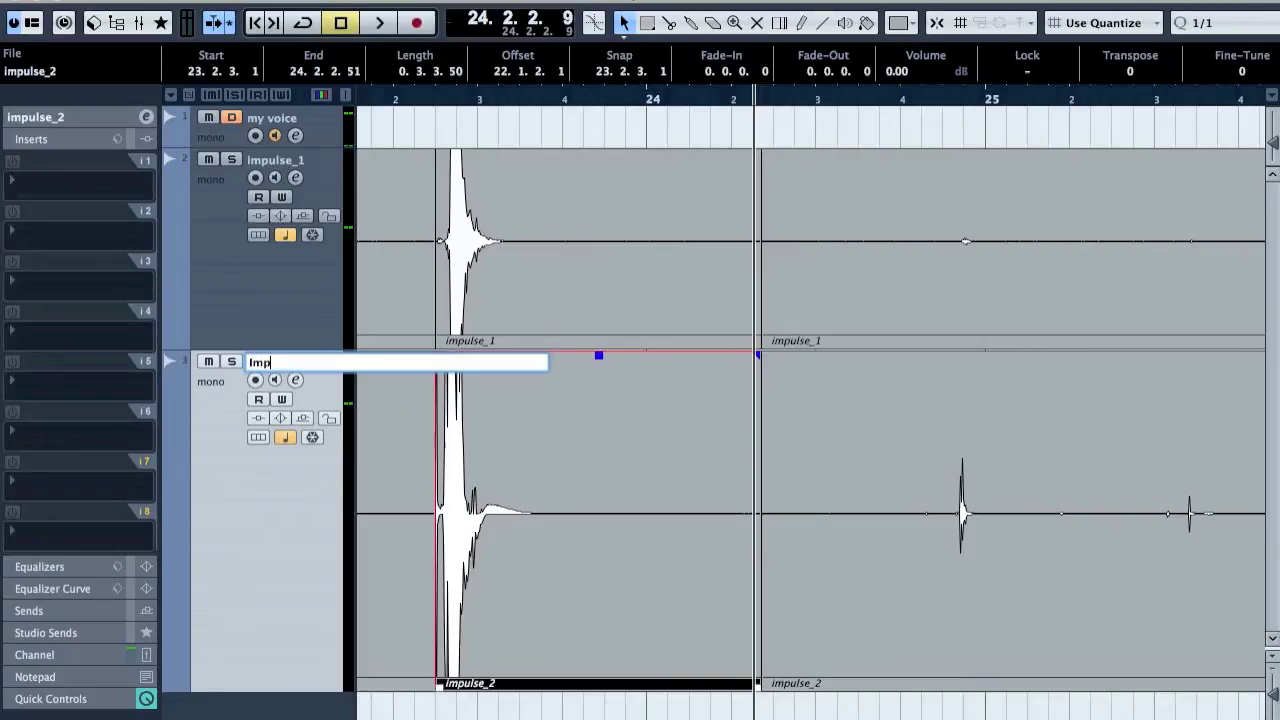
{"action": "type", "text": "ulse direct"}
{"action": "key", "text": "Return"}
{"action": "double_click", "coordinate": [272, 168]}
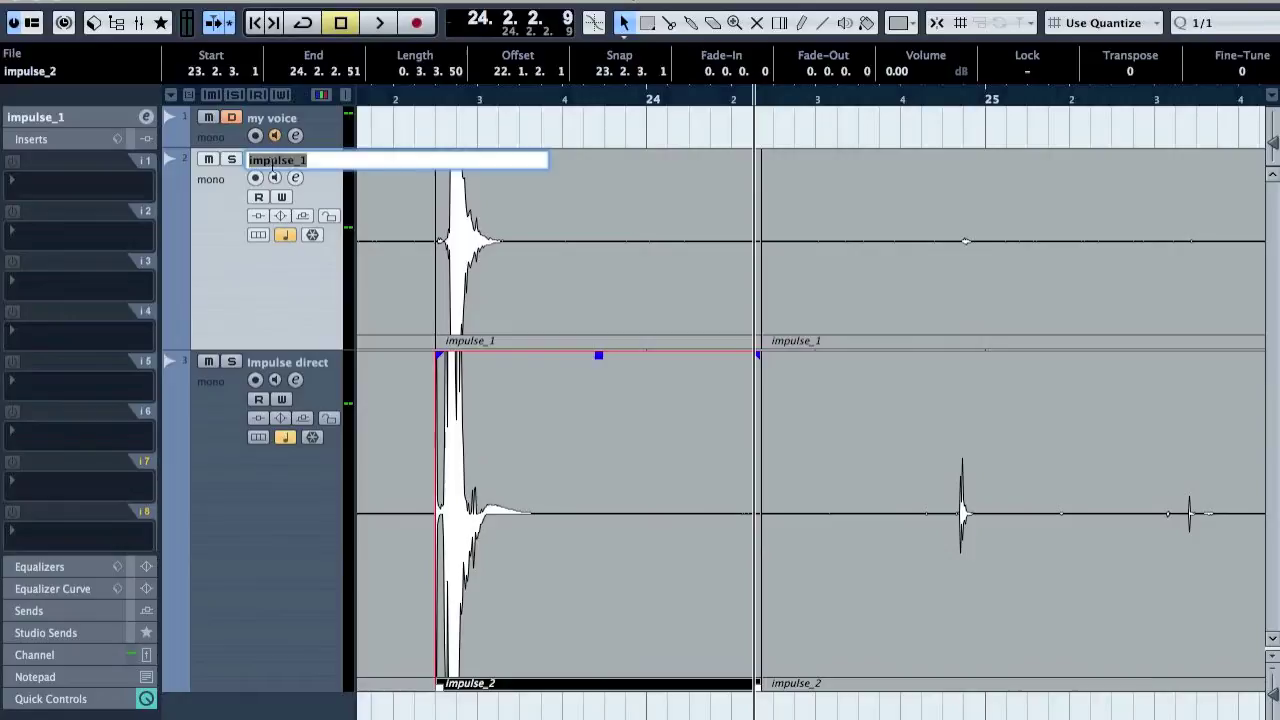
{"action": "type", "text": "Imp"}
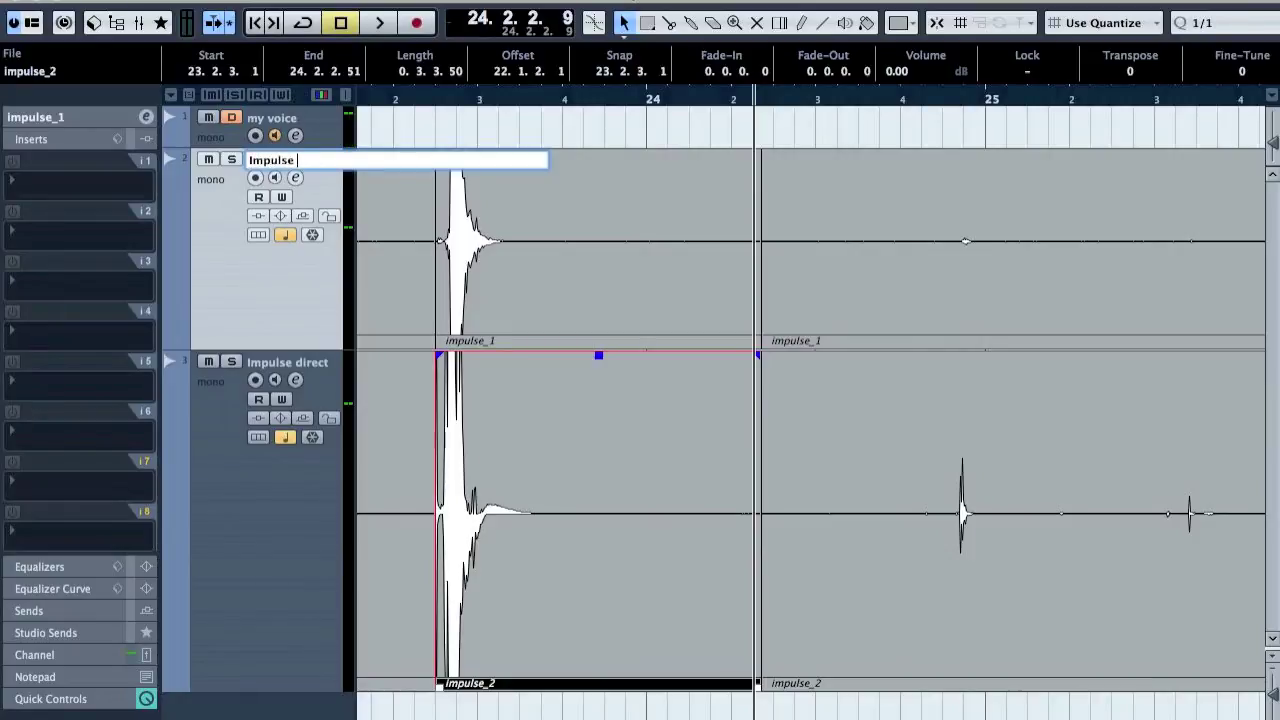
{"action": "key", "text": "Return"}
Step: Trim the start of both split-out impulse events to 23.2.3.44 and give them a short fade-in of 0.0.0.3
{"action": "left_click", "coordinate": [595, 267]}
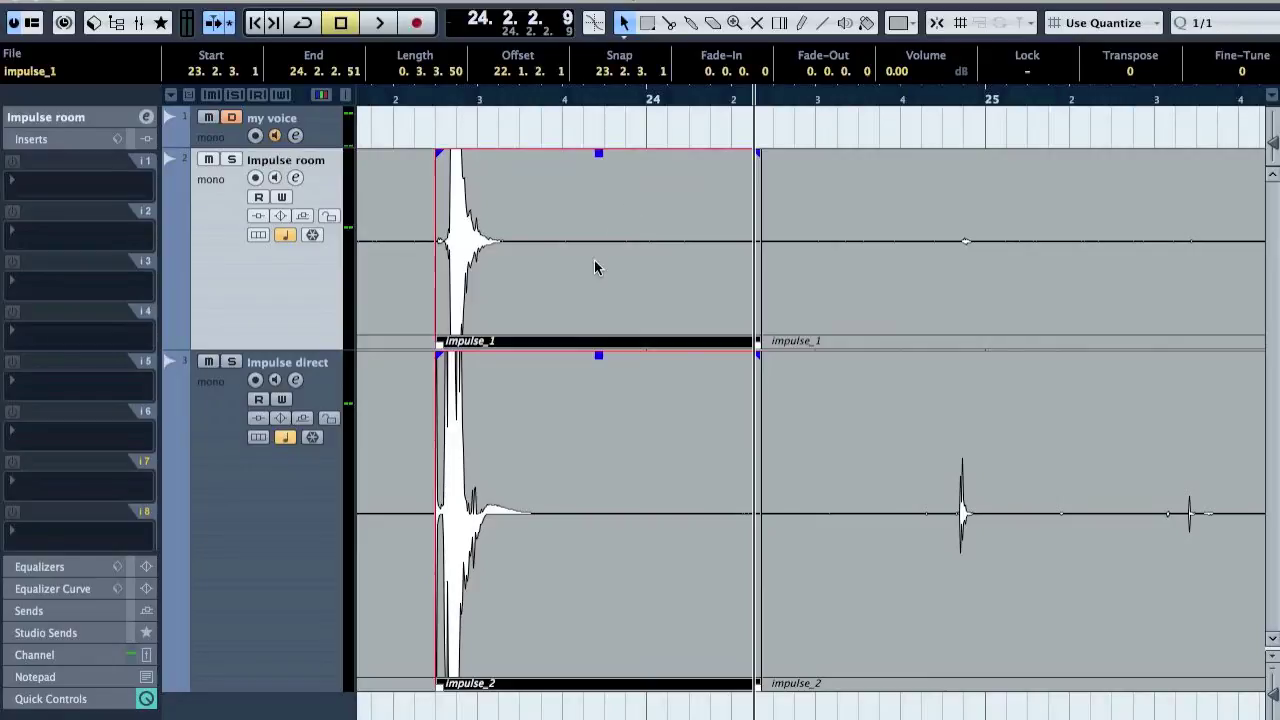
{"action": "left_click", "coordinate": [300, 0]}
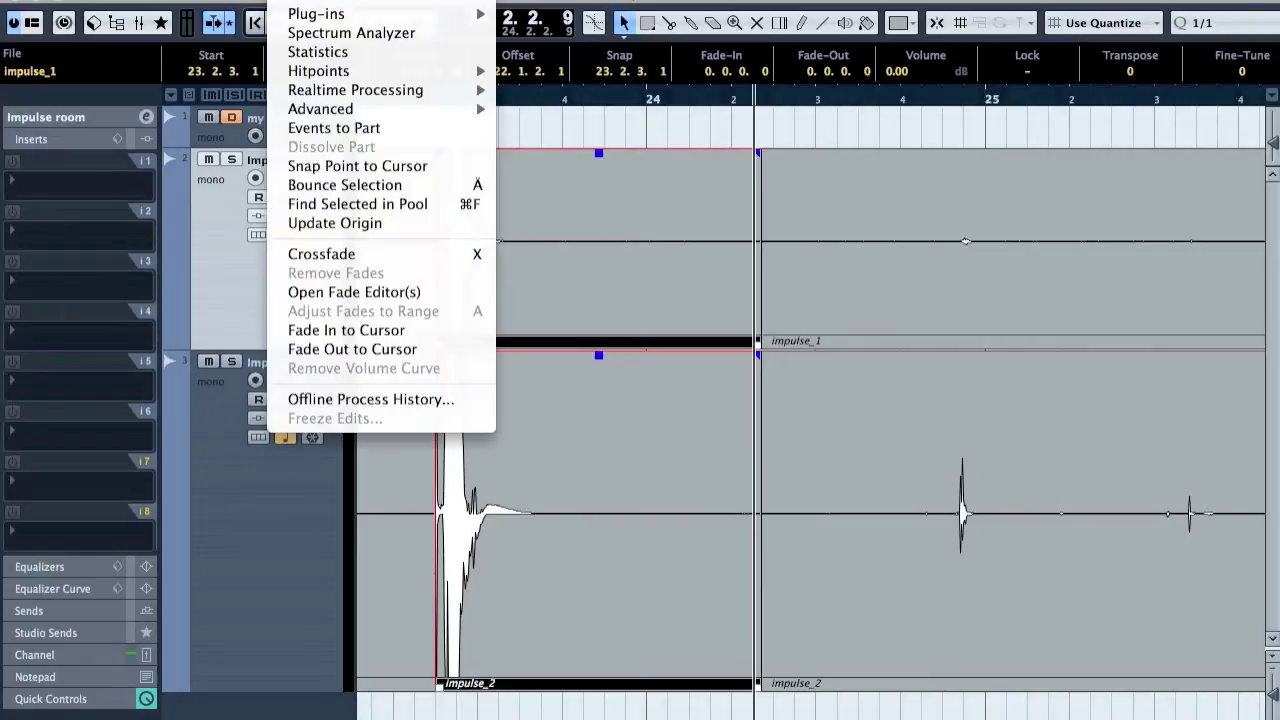
{"action": "key", "text": "Escape"}
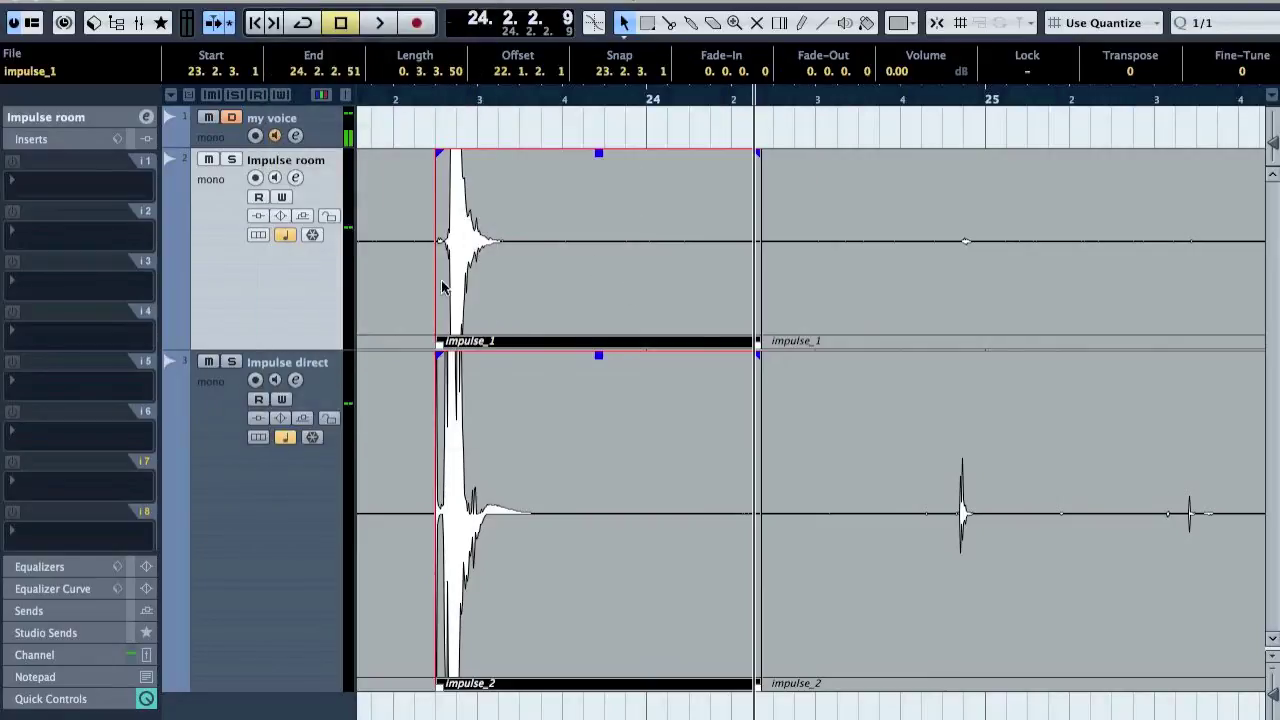
{"action": "scroll", "coordinate": [412, 205], "scroll_direction": "left", "scroll_amount": 3}
{"action": "scroll", "coordinate": [551, 362], "scroll_direction": "up", "scroll_amount": 2}
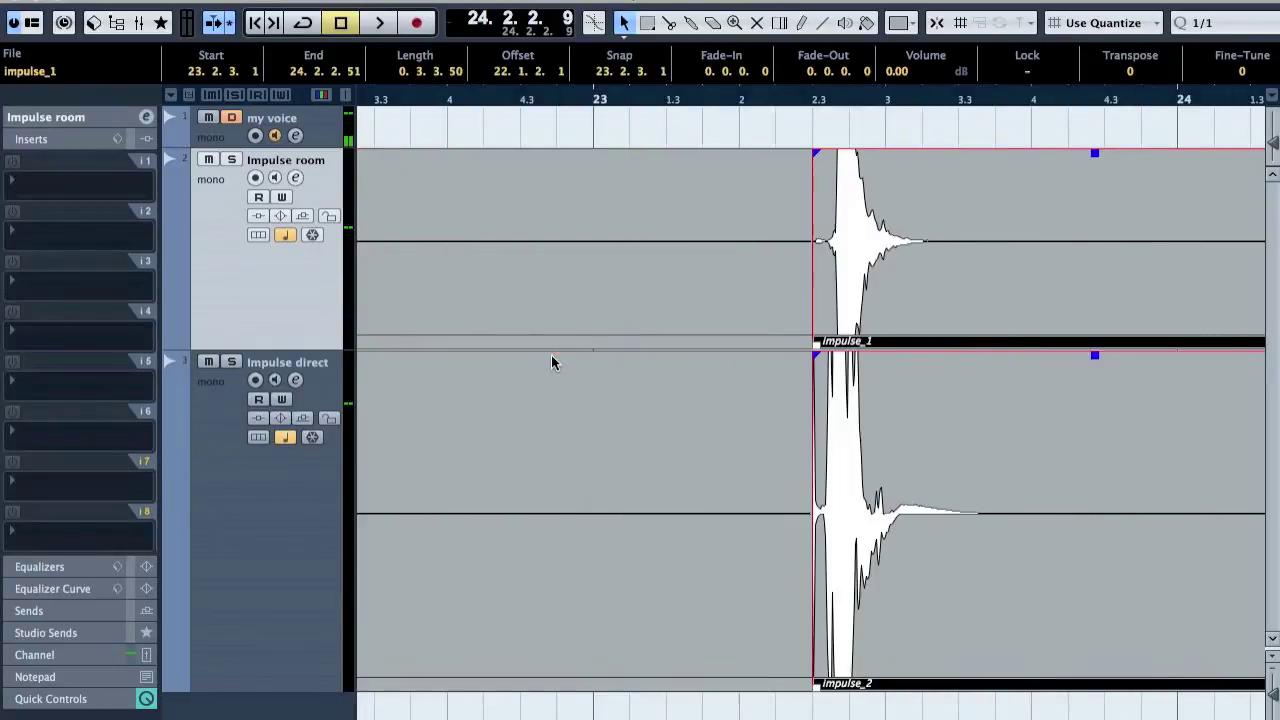
{"action": "scroll", "coordinate": [857, 414], "scroll_direction": "up", "scroll_amount": 5}
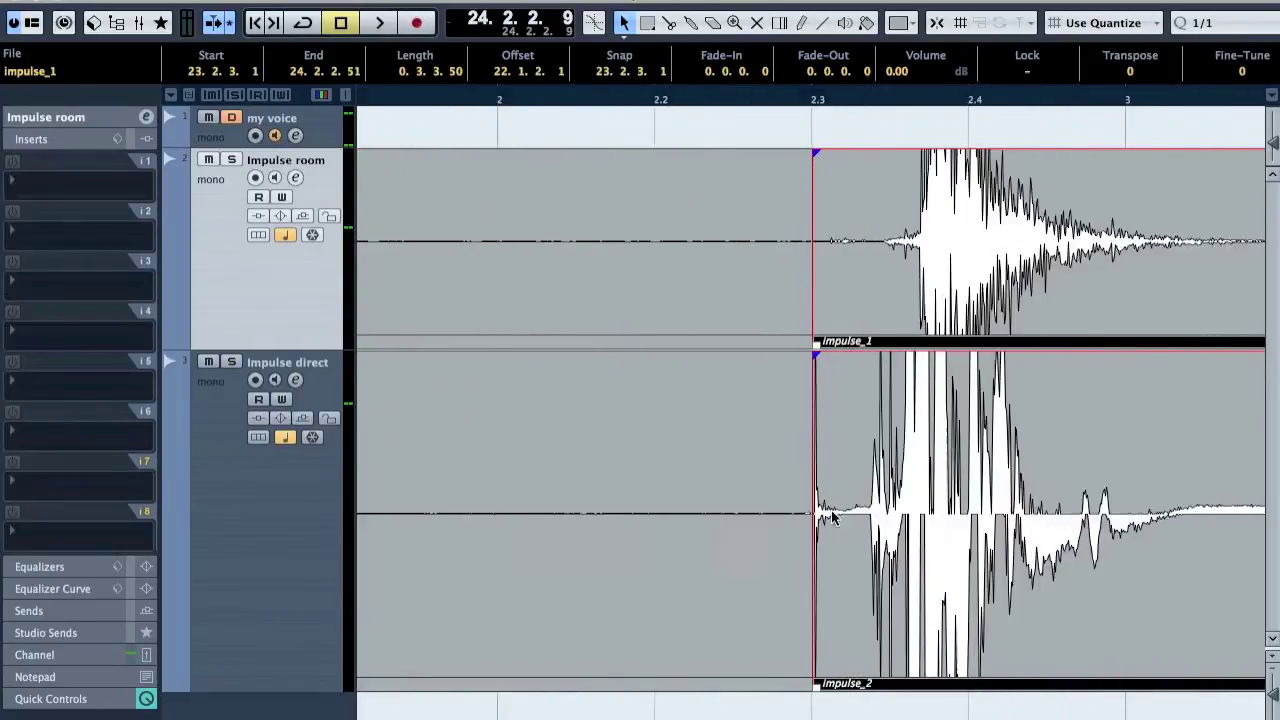
{"action": "left_click_drag", "start_coordinate": [818, 687], "coordinate": [935, 680]}
{"action": "left_click_drag", "start_coordinate": [934, 364], "coordinate": [944, 365]}
Step: Add a long fade-out of 0.3.0.73 to the ends of both impulse events
{"action": "scroll", "coordinate": [870, 475], "scroll_direction": "right", "scroll_amount": 3}
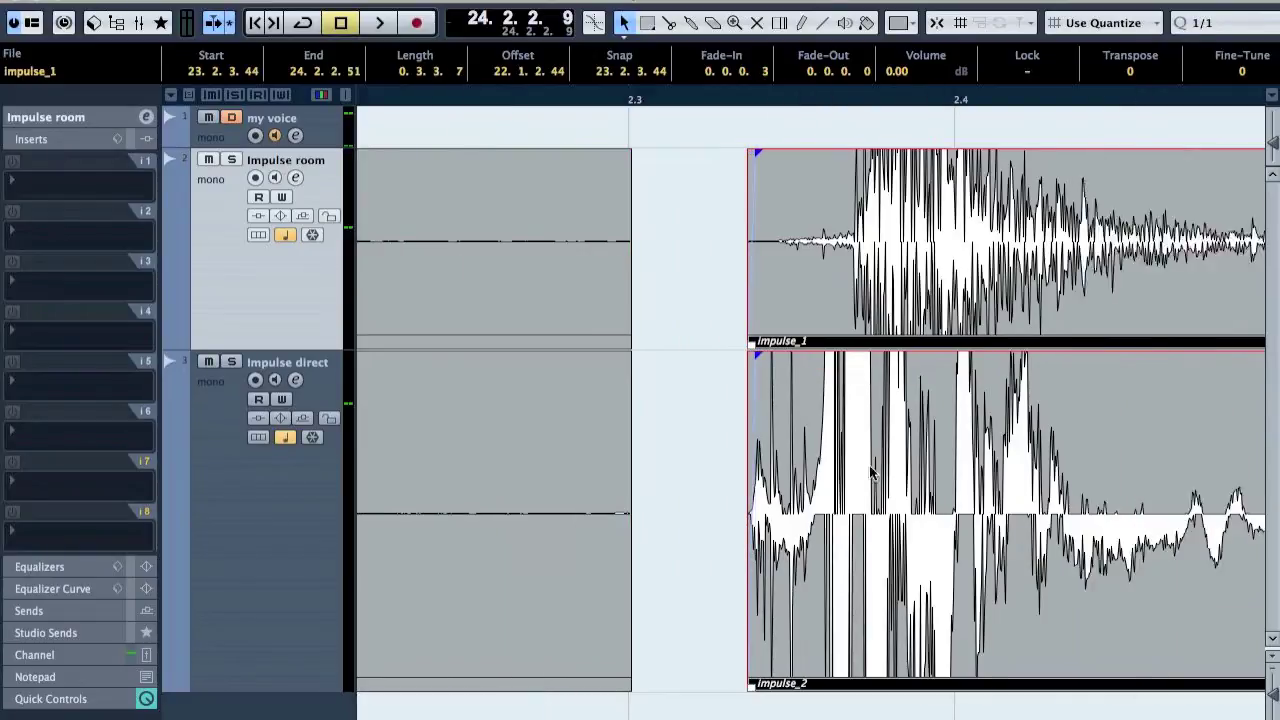
{"action": "key", "text": "g"}
{"action": "key", "text": "g"}
{"action": "key", "text": "g"}
{"action": "key", "text": "g"}
{"action": "key", "text": "g"}
{"action": "key", "text": "g"}
{"action": "left_click_drag", "start_coordinate": [819, 357], "coordinate": [495, 356]}
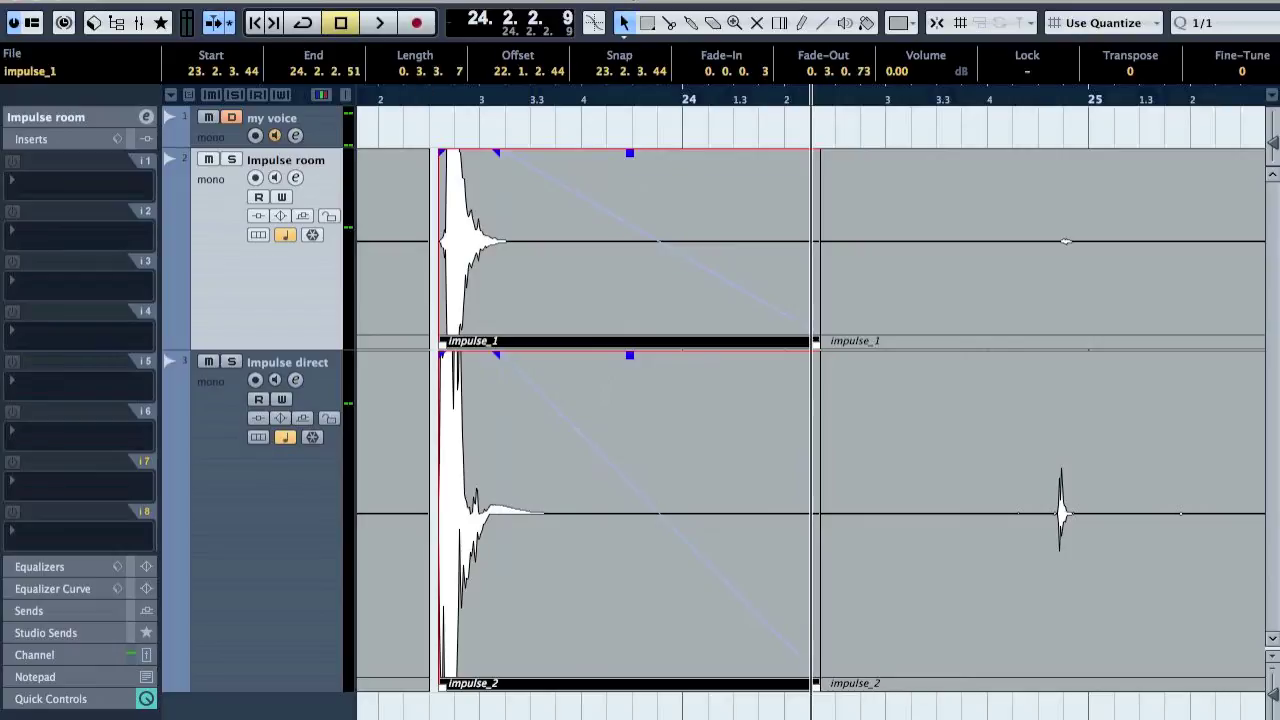
Step: Bounce both impulse events to new audio files and replace the original events with them
{"action": "left_click", "coordinate": [300, 0]}
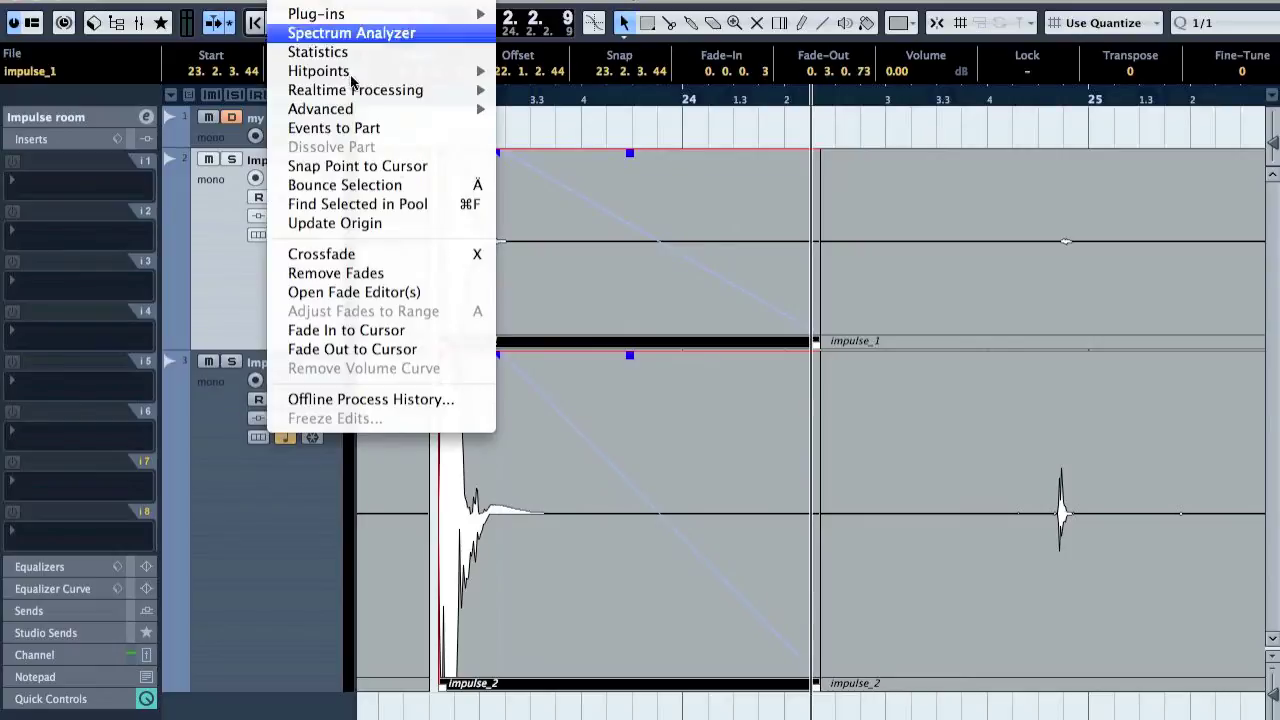
{"action": "left_click", "coordinate": [422, 188]}
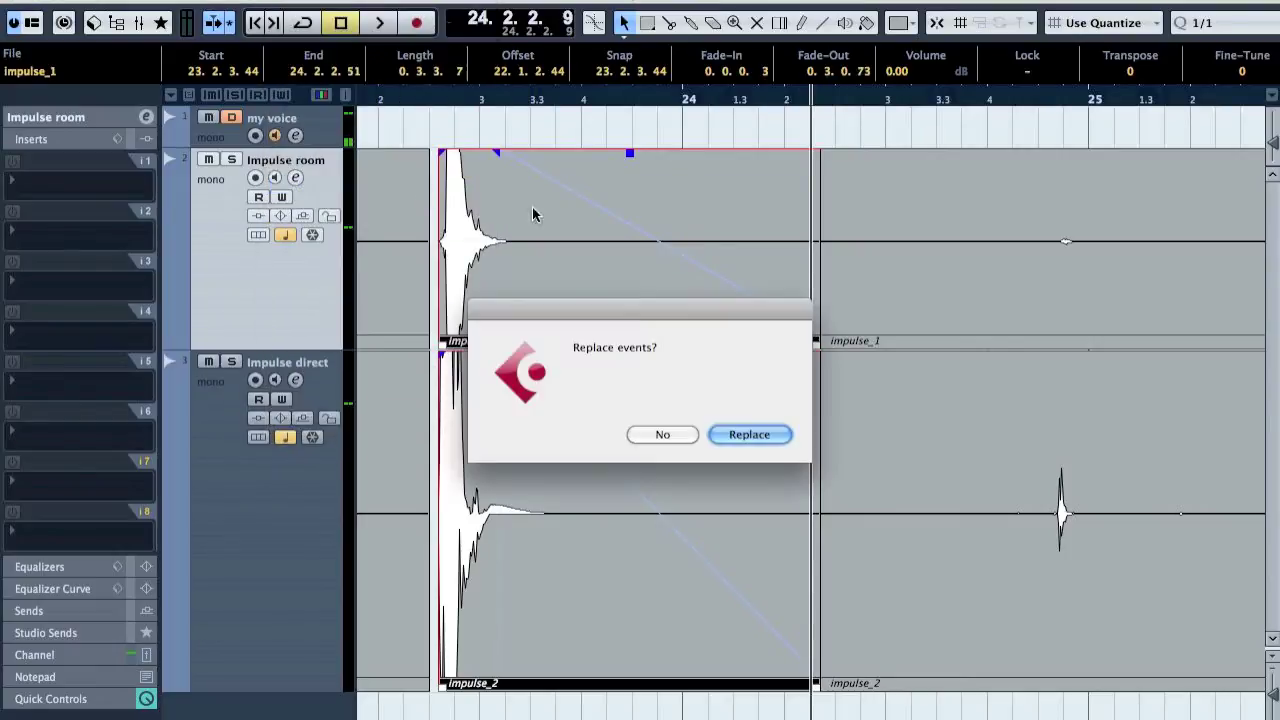
{"action": "left_click", "coordinate": [774, 439]}
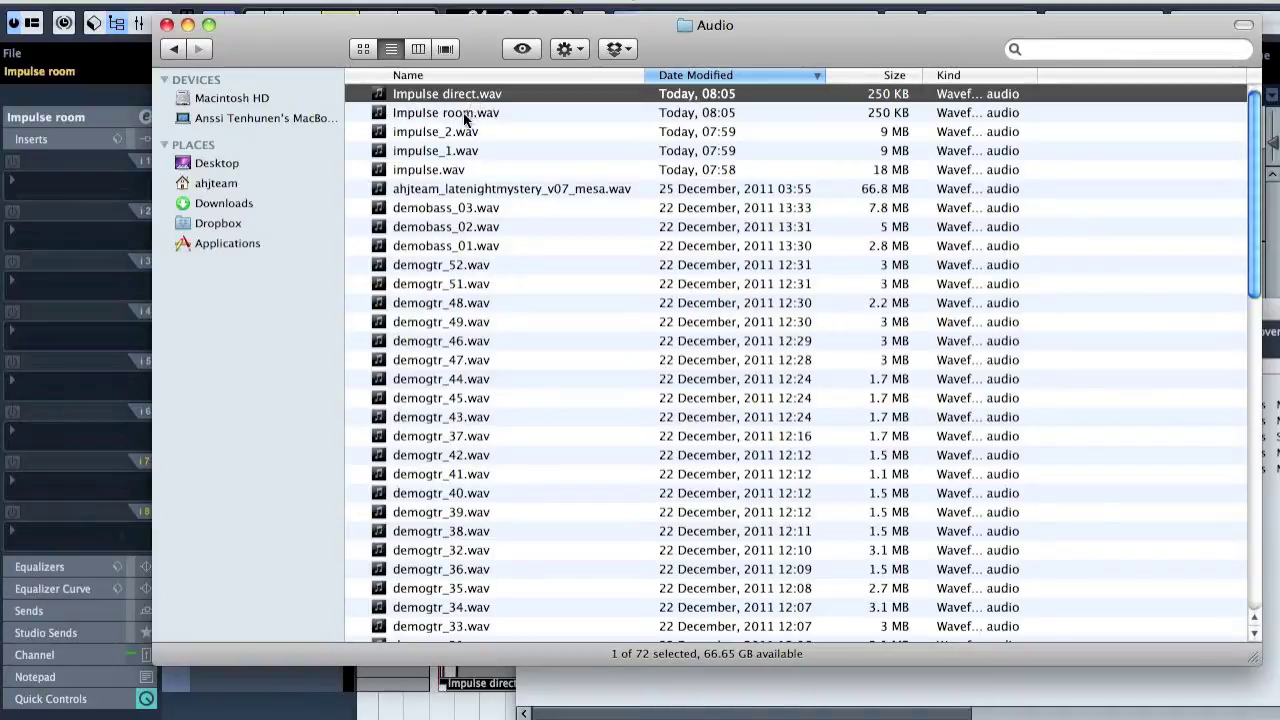
Step: Locate the bounced Impulse direct.wav and Impulse room.wav files in the project's Audio folder, and close the Pool
{"action": "left_click_drag", "start_coordinate": [455, 93], "coordinate": [243, 170]}
{"action": "left_click", "coordinate": [227, 166]}
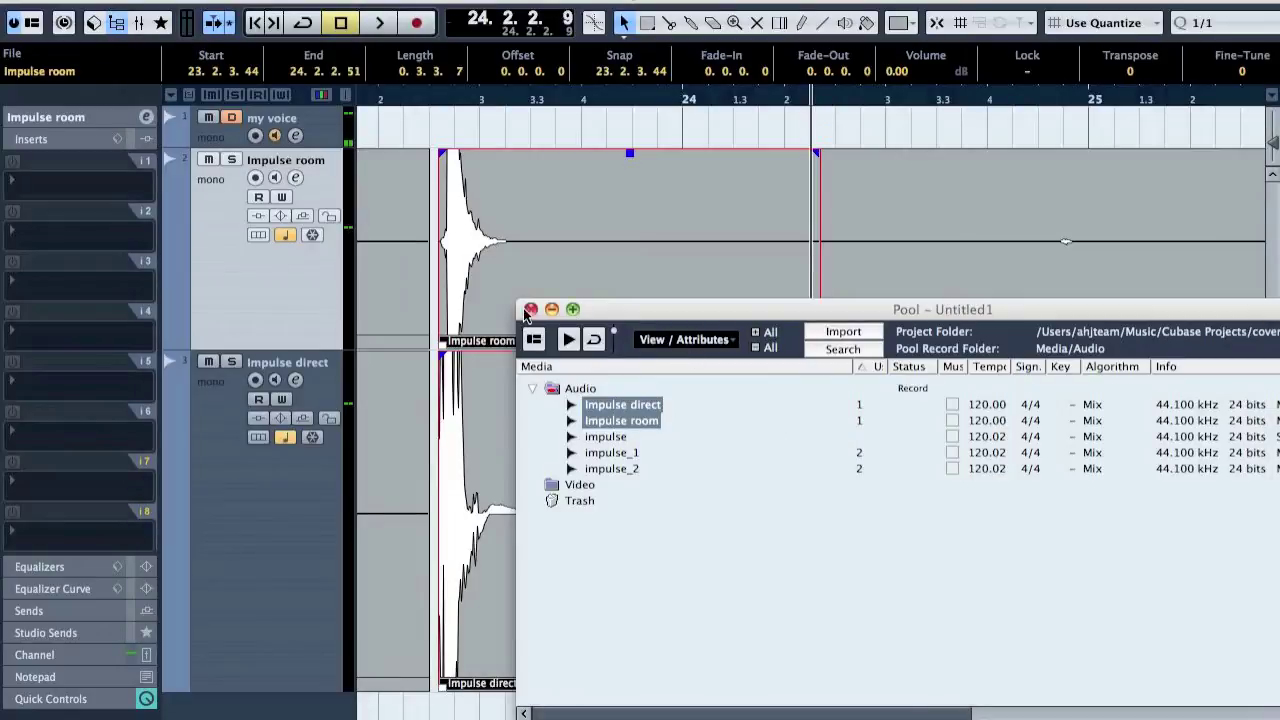
{"action": "left_click", "coordinate": [530, 310]}
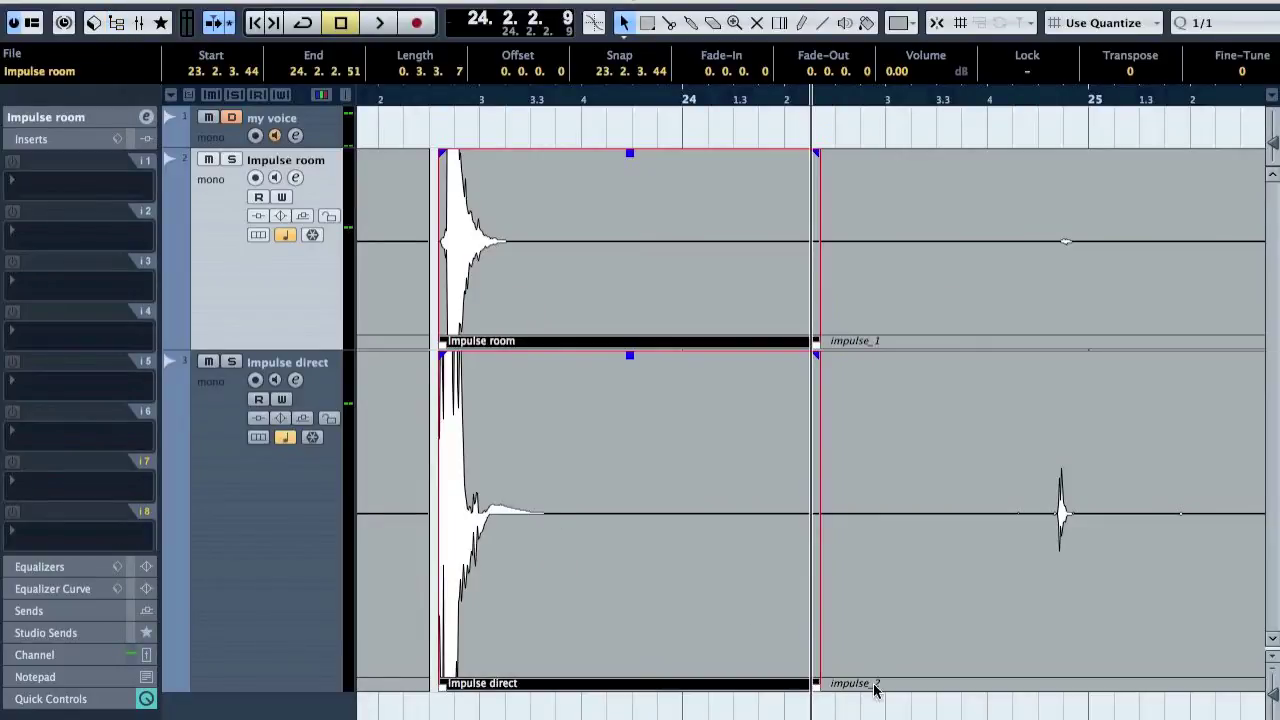
Step: Delete all audio events from the Impulse room and Impulse direct tracks
{"action": "key", "text": "ctrl+shift+a"}
{"action": "key", "text": "g"}
{"action": "key", "text": "g"}
{"action": "key", "text": "g"}
{"action": "key", "text": "g"}
{"action": "key", "text": "g"}
{"action": "key", "text": "g"}
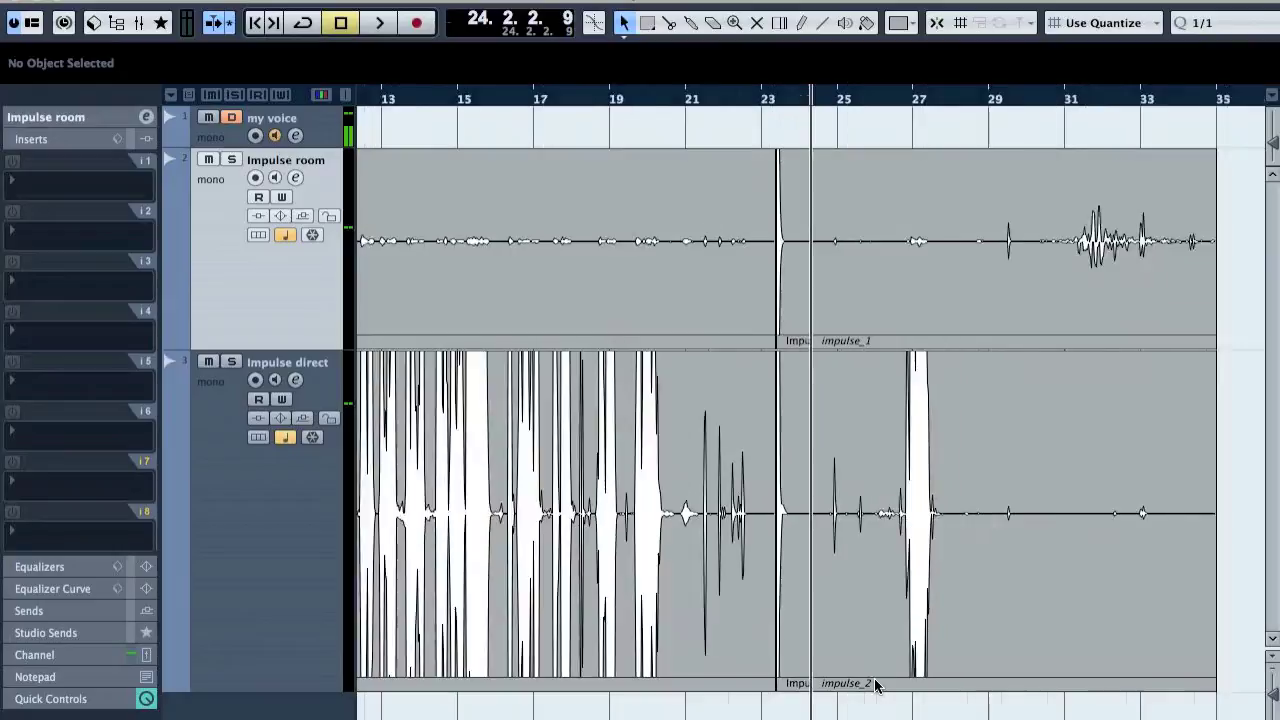
{"action": "left_click_drag", "start_coordinate": [954, 570], "coordinate": [338, 262]}
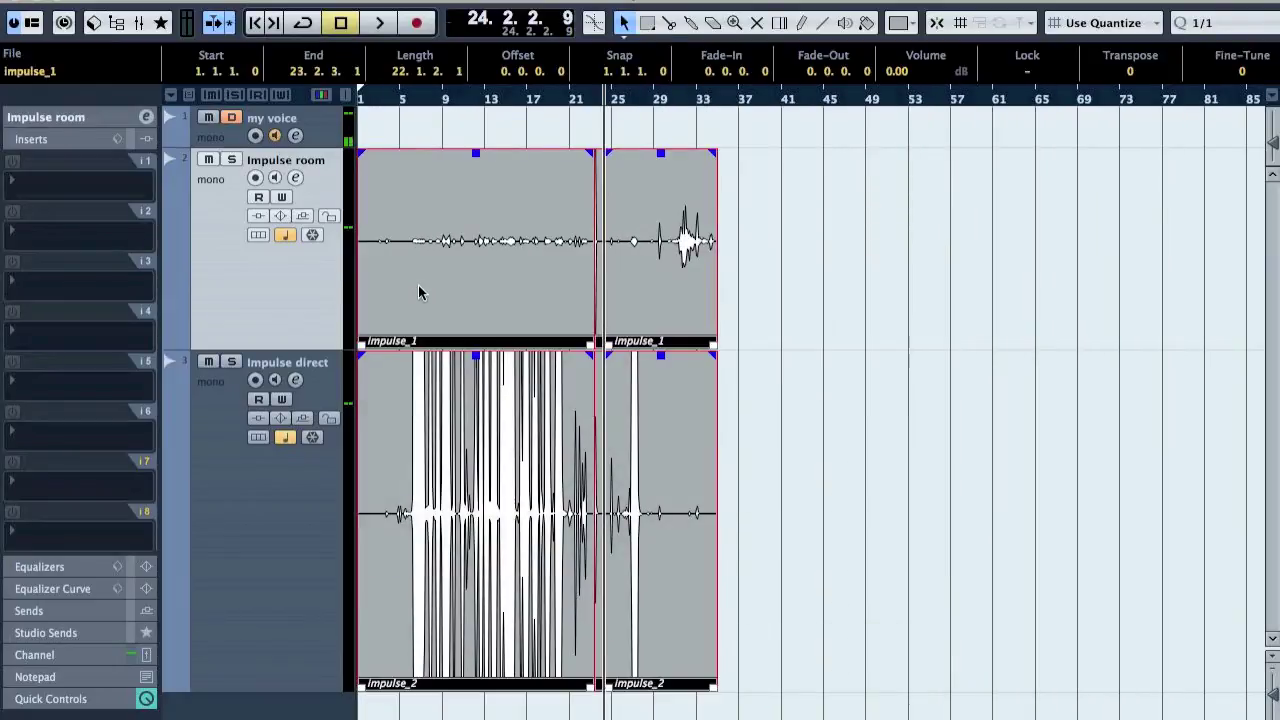
{"action": "key", "text": "Delete"}
Step: Remove the emptied Impulse room and Impulse direct tracks from the project
{"action": "left_click", "coordinate": [223, 475], "text": "shift"}
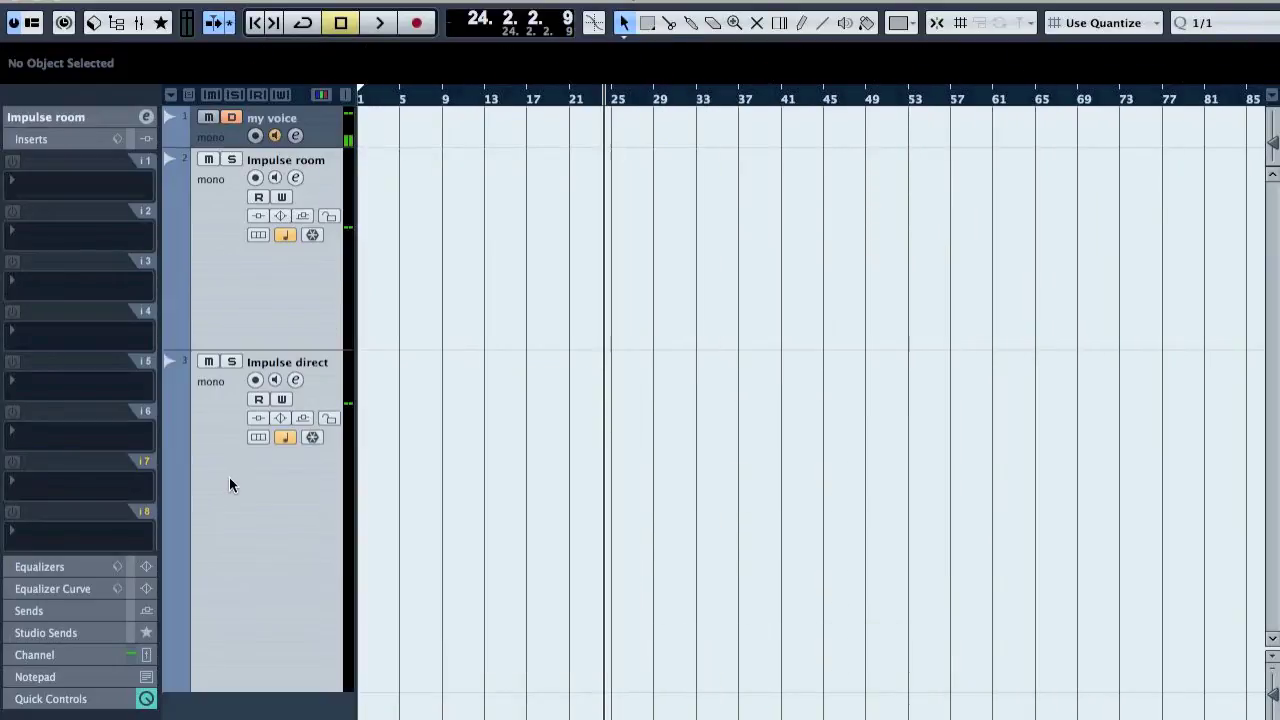
{"action": "key", "text": "Delete"}
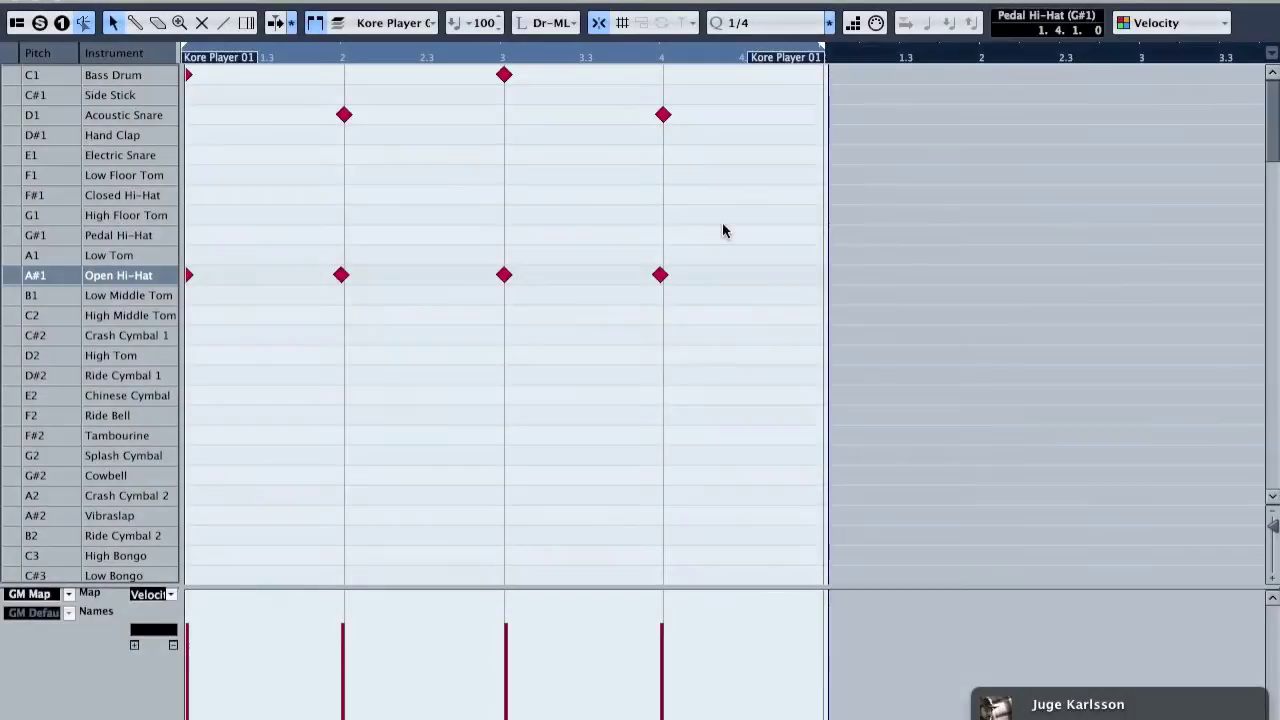
Step: Close the drum editor and audition the Kore Player 01 drum part
{"action": "left_click", "coordinate": [12, 3]}
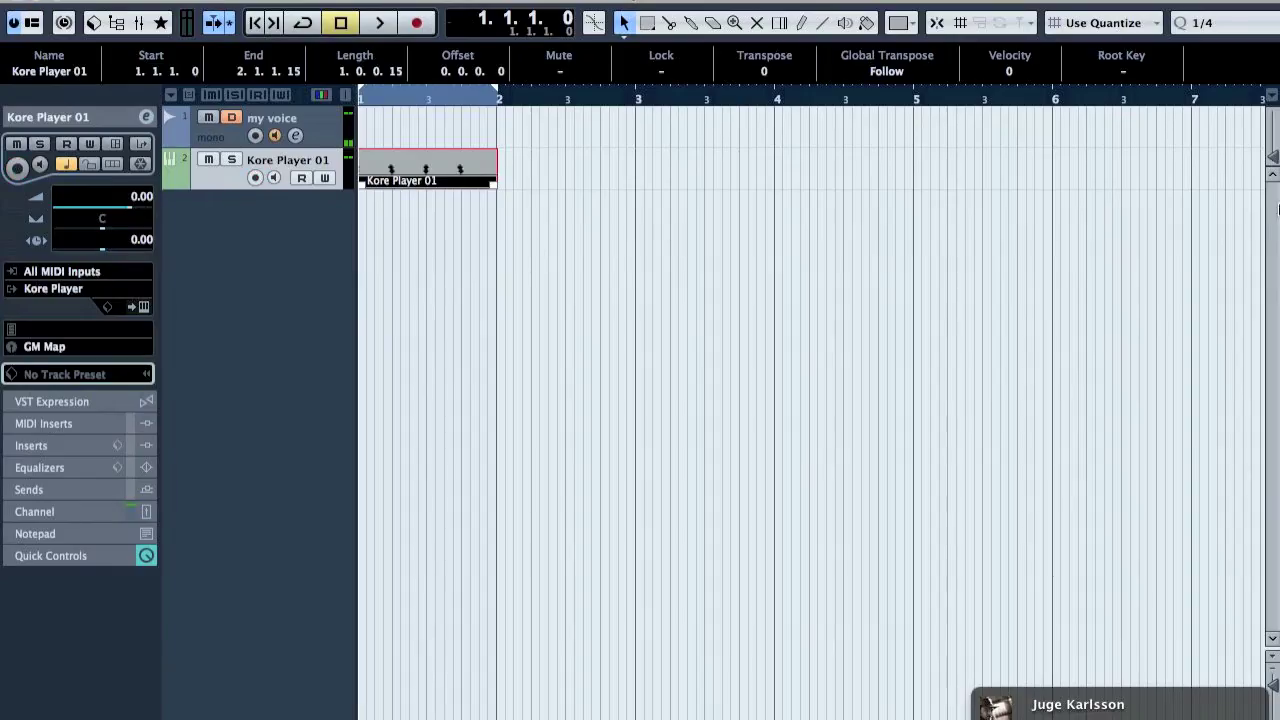
{"action": "key", "text": "space"}
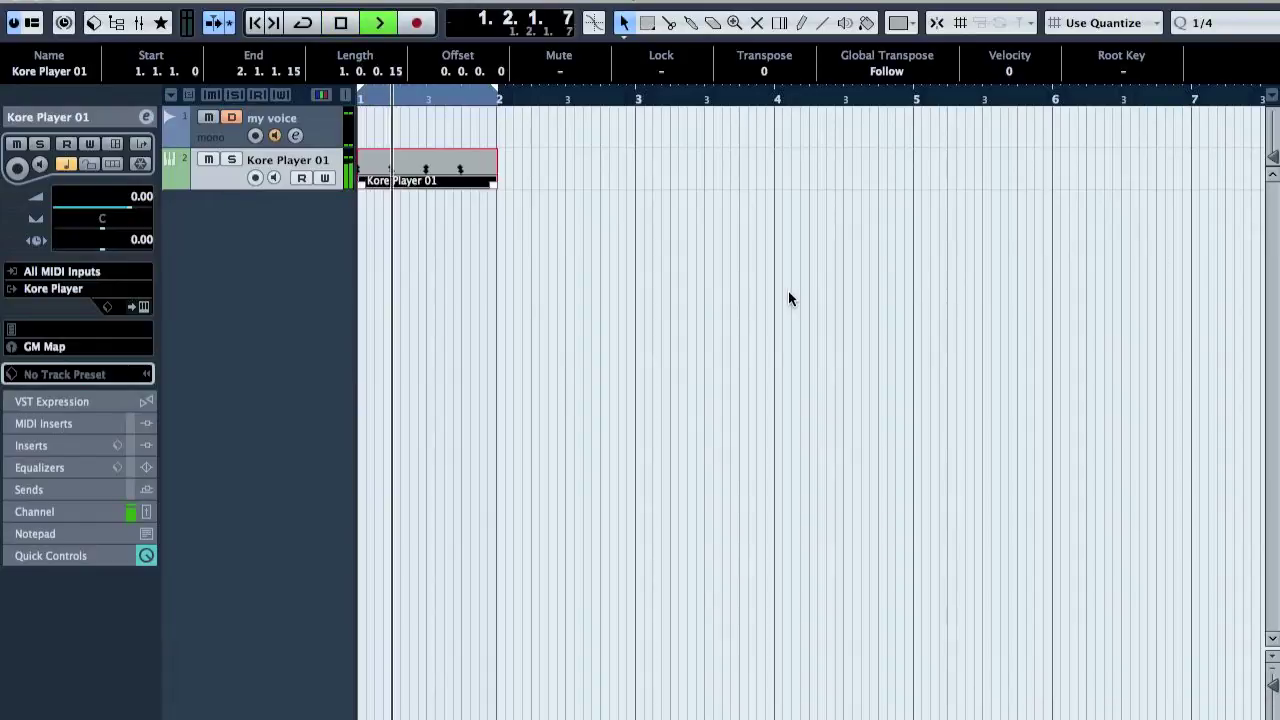
{"action": "key", "text": "space"}
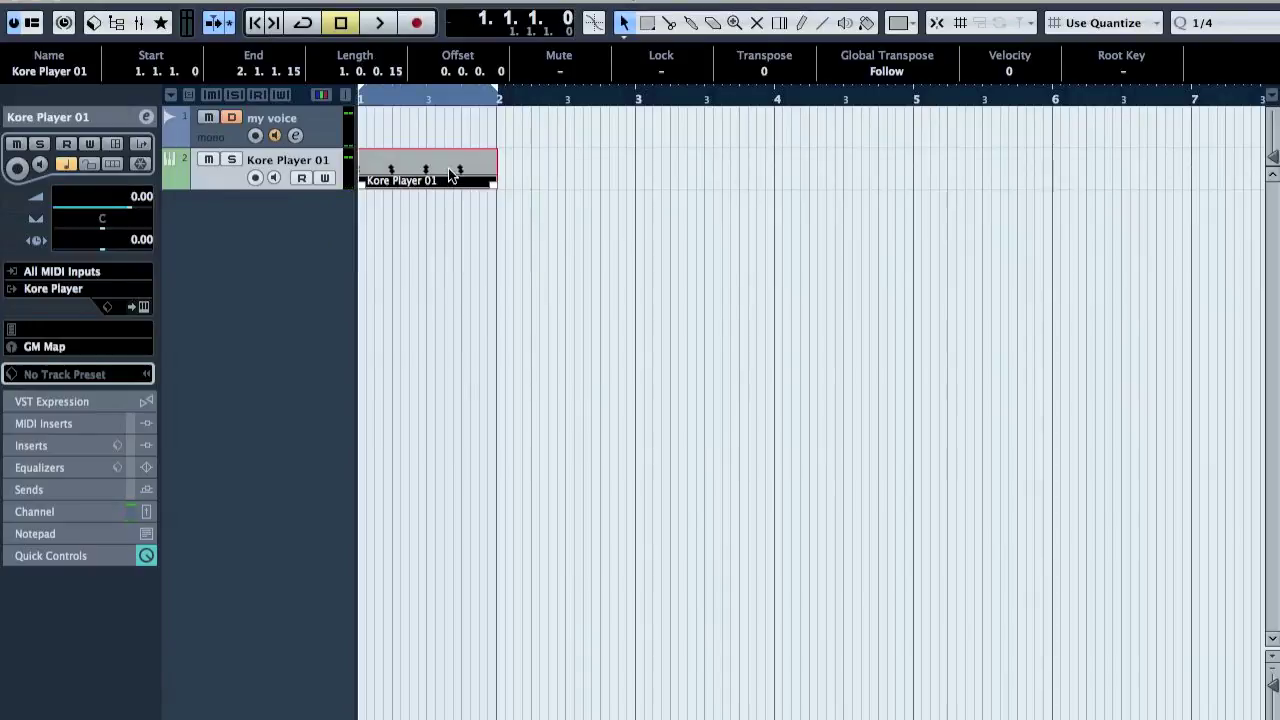
Step: Fill the Open Hi-Hat lane of the Kore Player 01 part with eighth notes using 1/8 quantize, and close the editor
{"action": "double_click", "coordinate": [450, 176]}
{"action": "left_click", "coordinate": [785, 23]}
{"action": "left_click", "coordinate": [787, 100]}
{"action": "left_click_drag", "start_coordinate": [264, 275], "coordinate": [743, 275]}
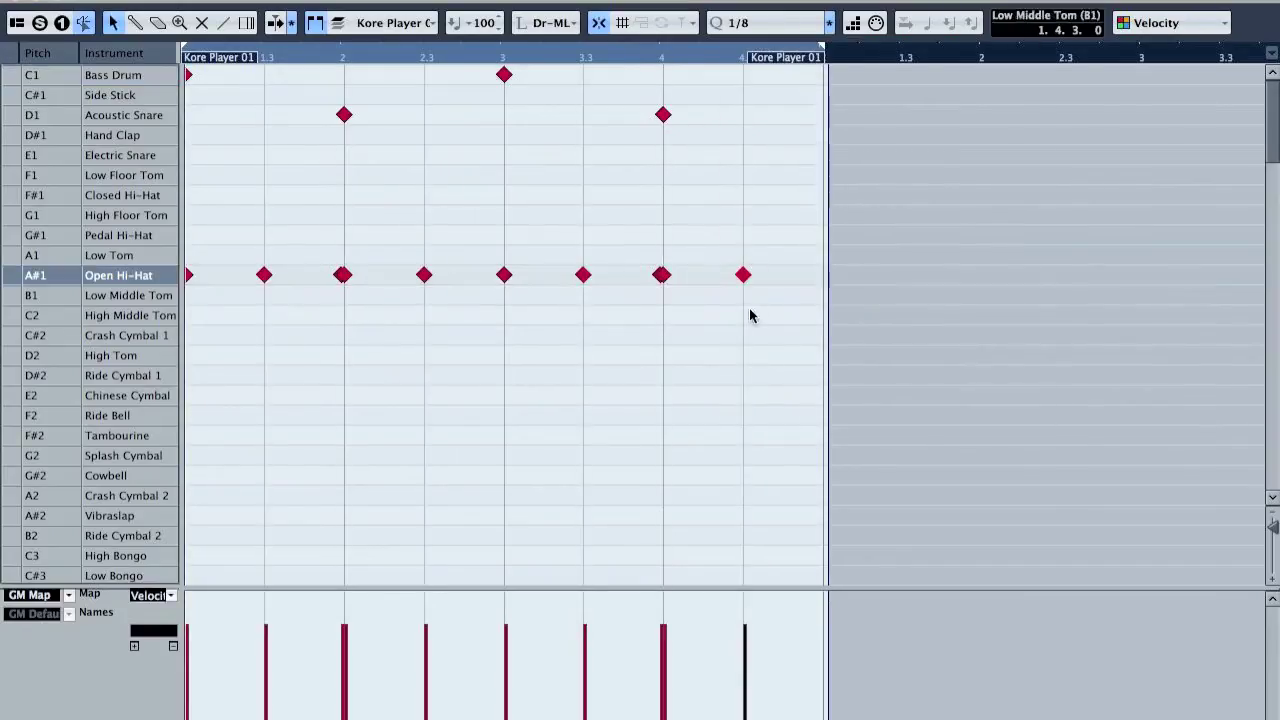
{"action": "left_click", "coordinate": [21, 4]}
Step: Play the edited drum loop with cycle on and return to the project start
{"action": "key", "text": "space"}
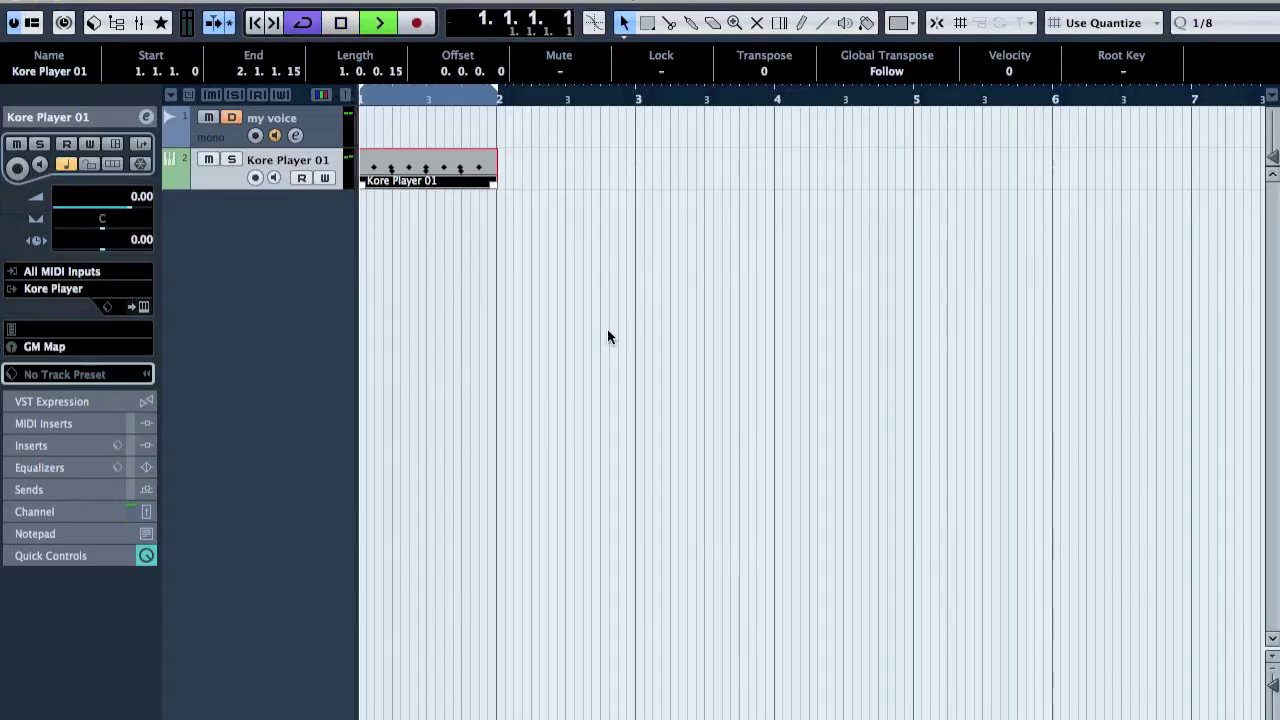
{"action": "key", "text": "space"}
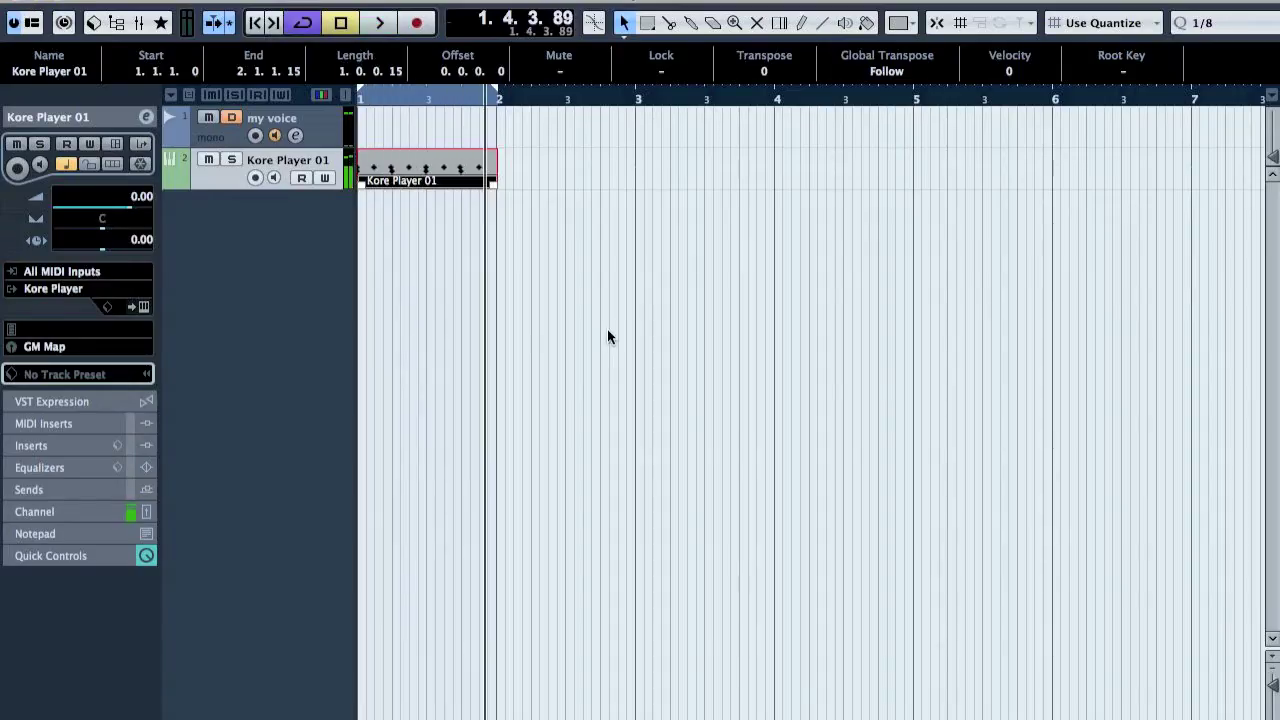
{"action": "key", "text": "Home"}
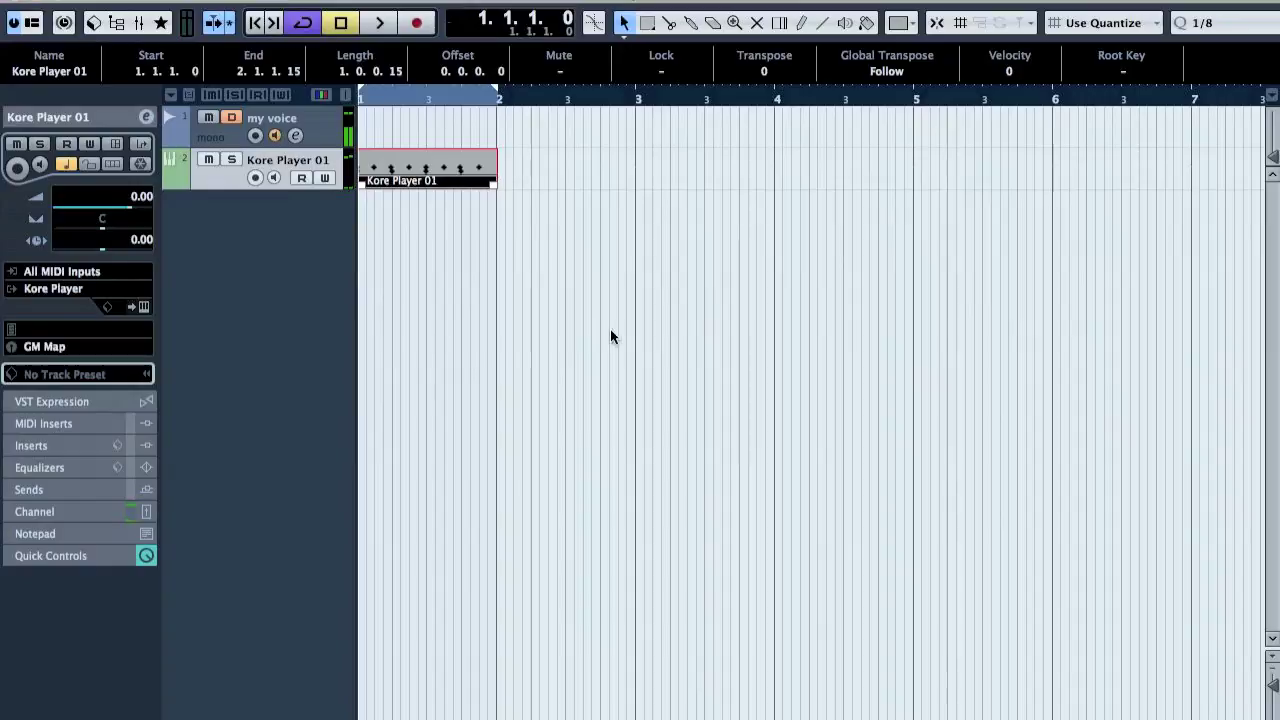
Step: Add a mono FX channel track with the IR-L Mono reverb as its effect
{"action": "right_click", "coordinate": [237, 214]}
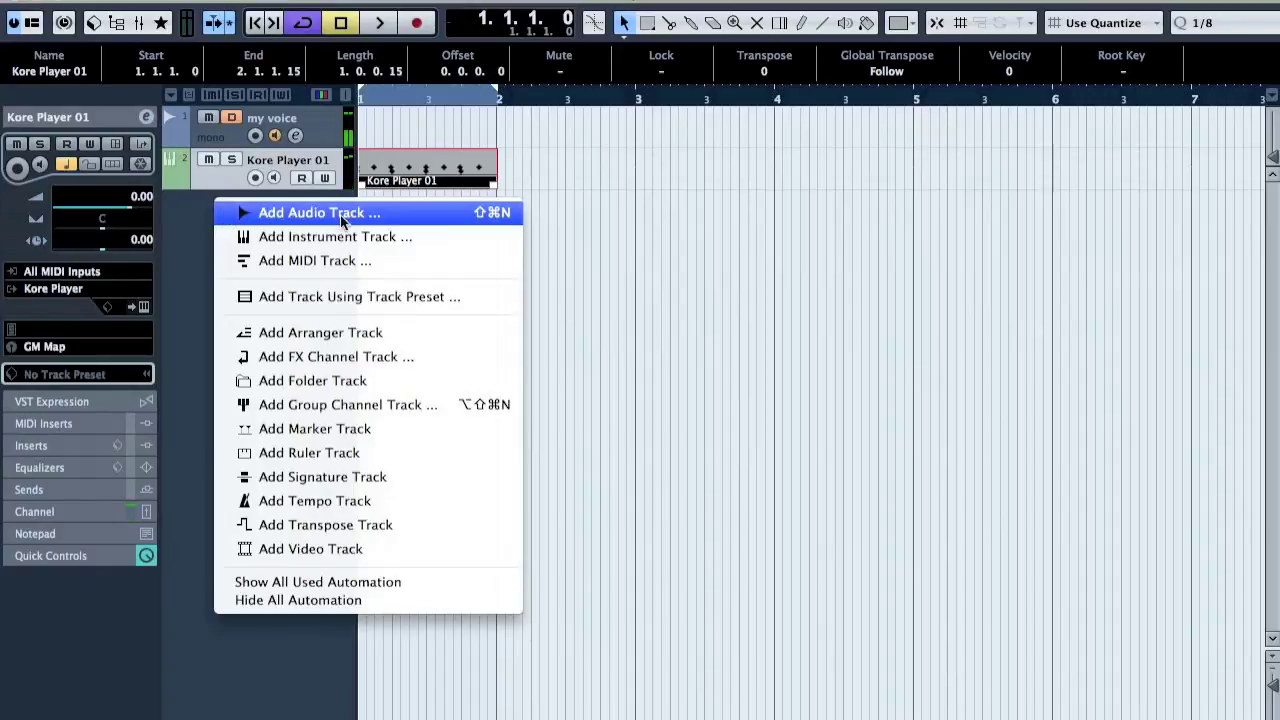
{"action": "left_click", "coordinate": [387, 362]}
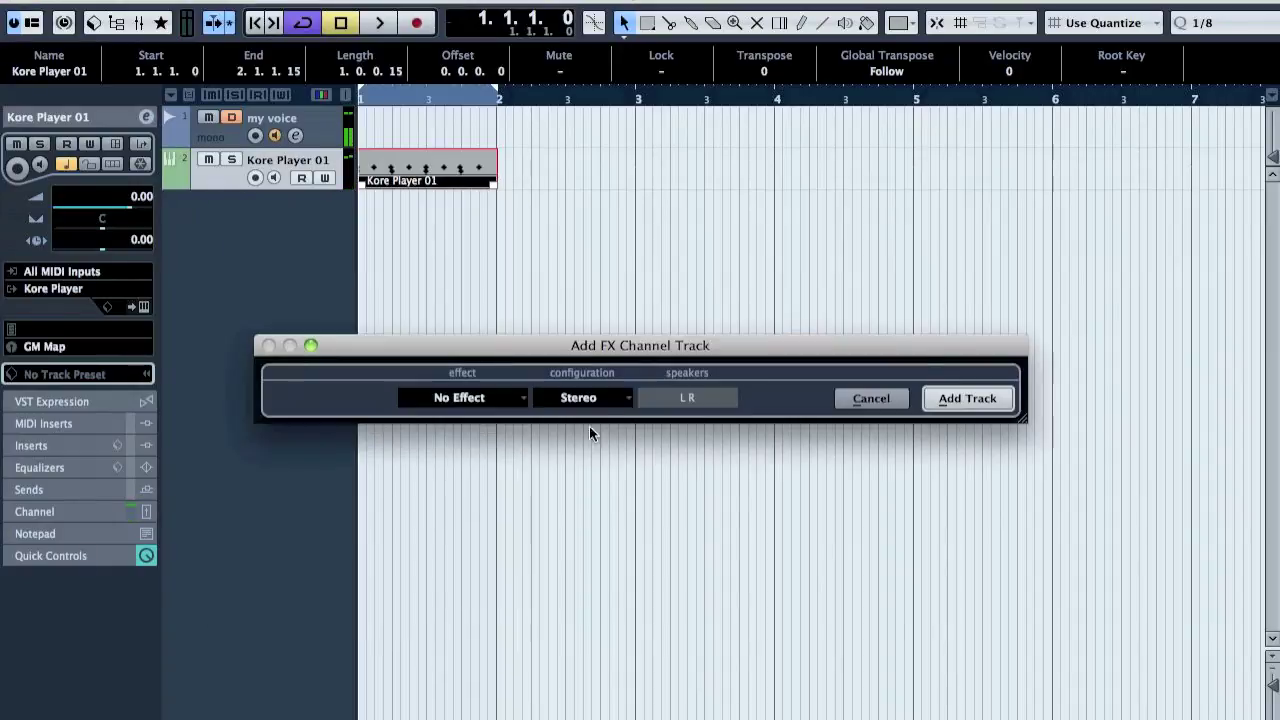
{"action": "left_click", "coordinate": [482, 398]}
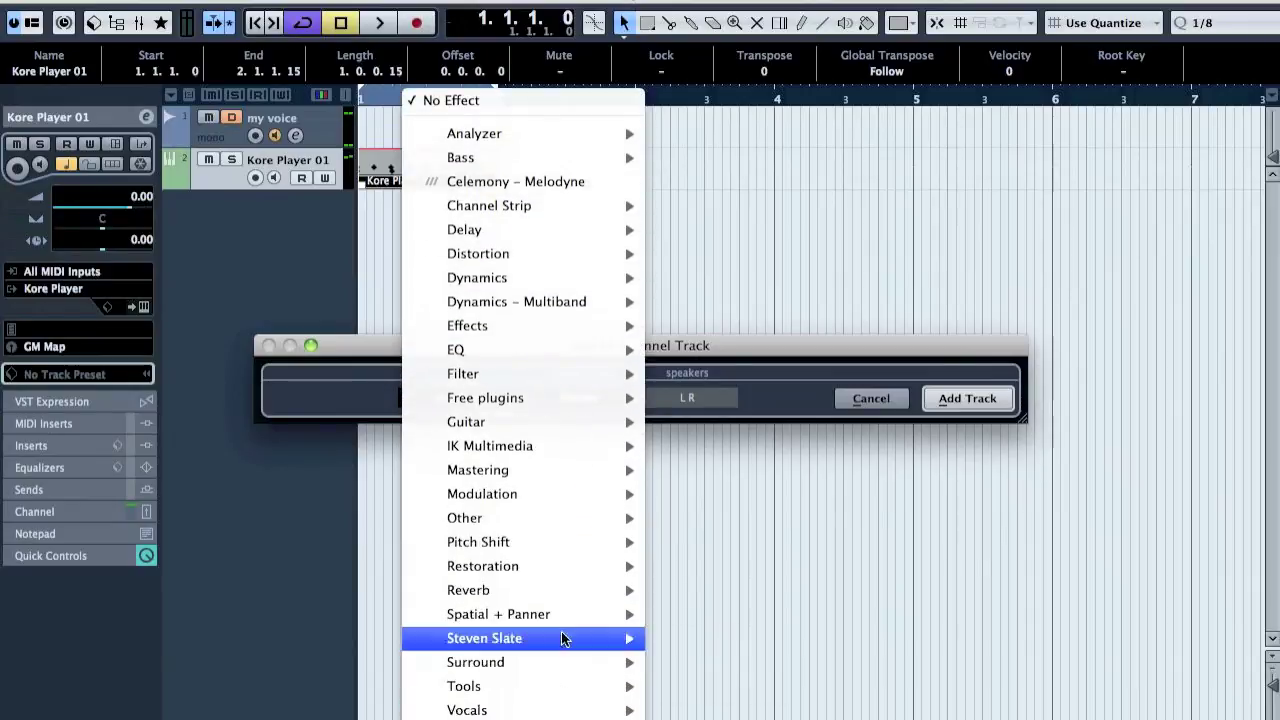
{"action": "mouse_move", "coordinate": [563, 588]}
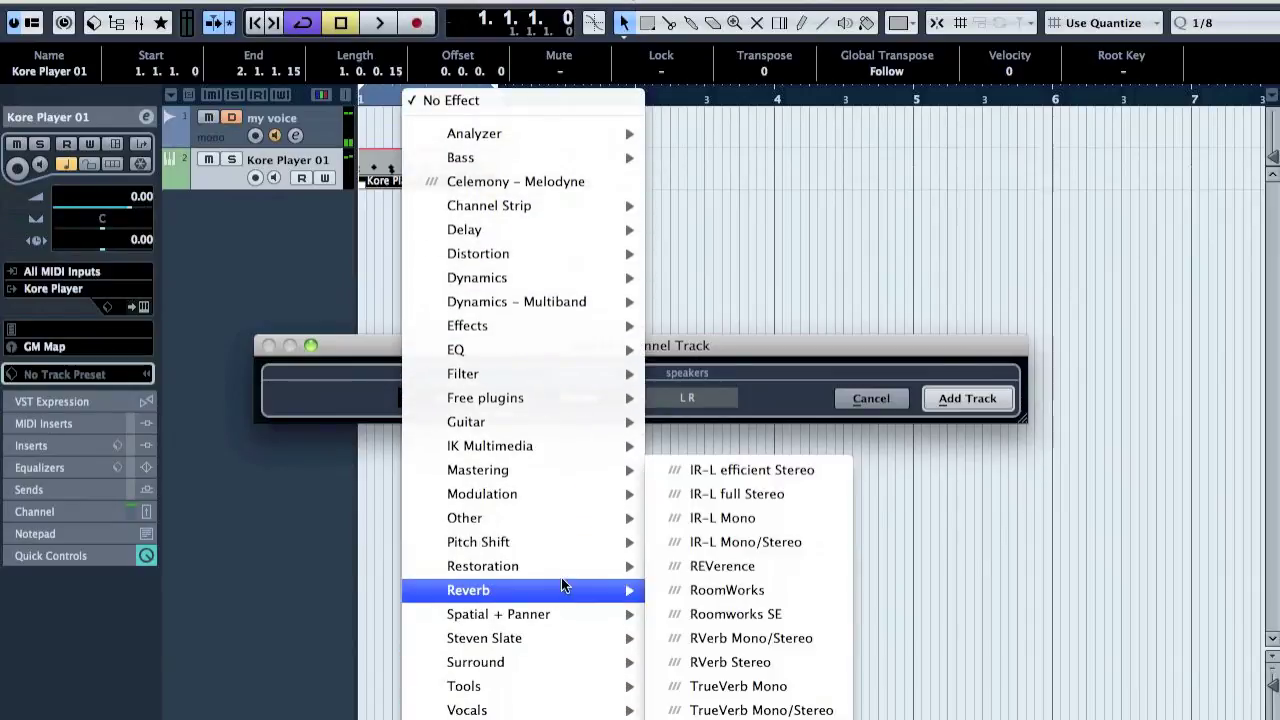
{"action": "left_click", "coordinate": [785, 521]}
{"action": "left_click", "coordinate": [585, 398]}
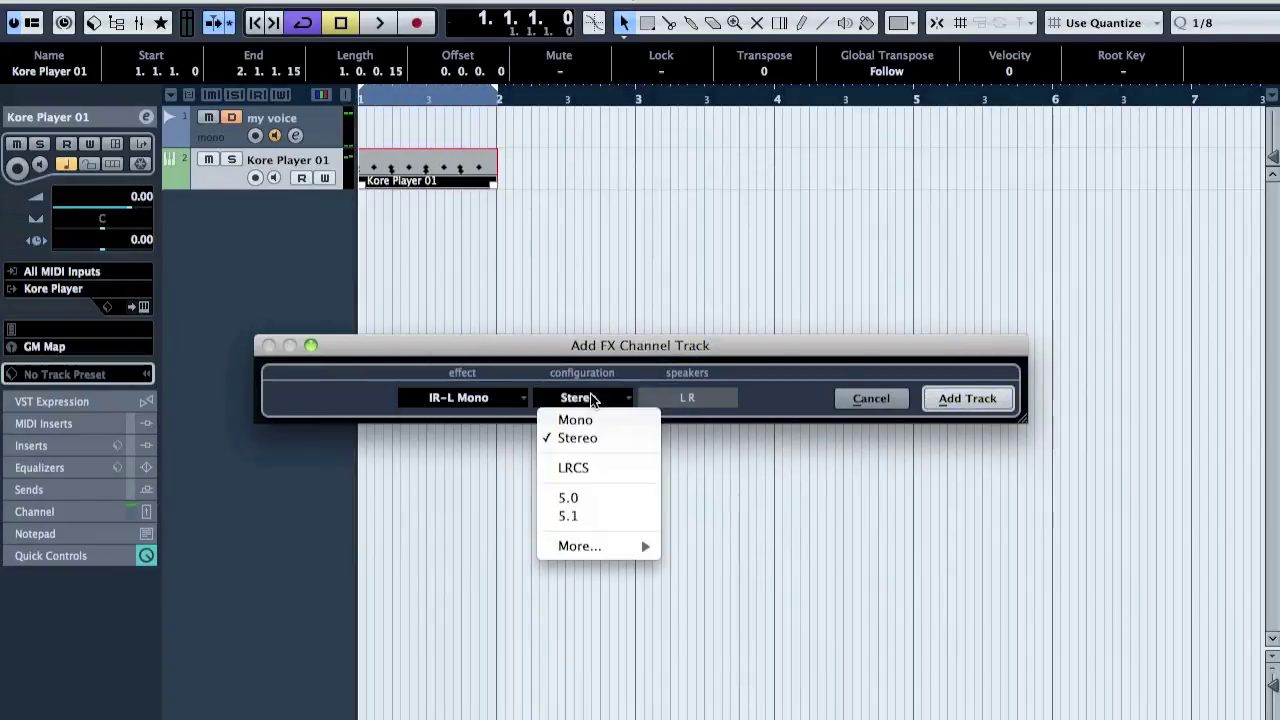
{"action": "left_click", "coordinate": [603, 417]}
{"action": "left_click", "coordinate": [966, 401]}
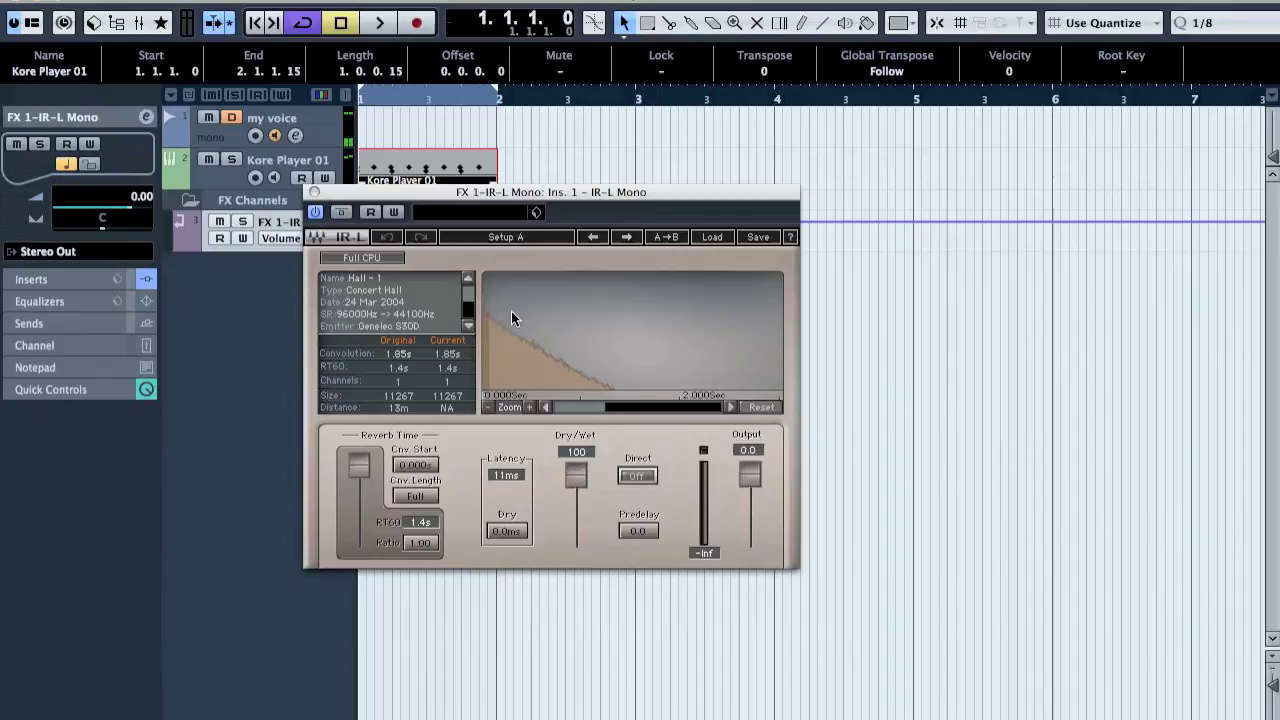
Step: Import Impulse room.wav from the Desktop as the impulse response in IR-L, and move the plug-in window clear of the track list
{"action": "left_click", "coordinate": [712, 237]}
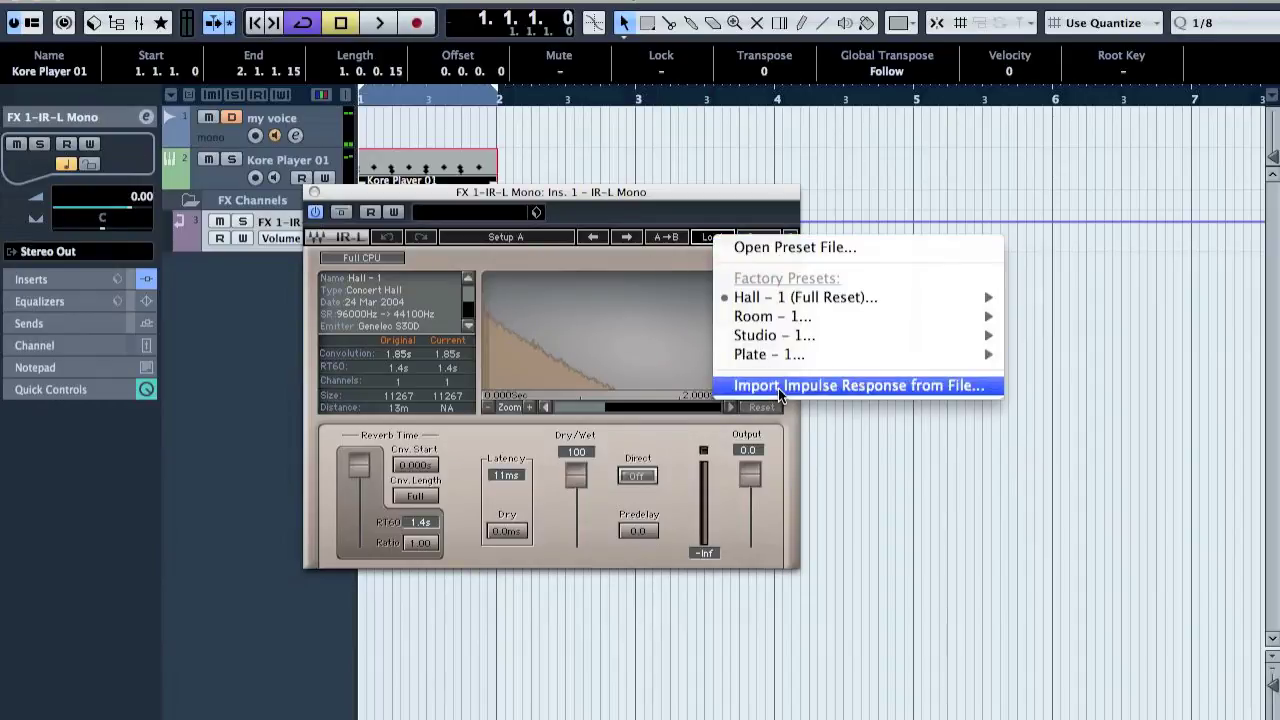
{"action": "left_click", "coordinate": [778, 388]}
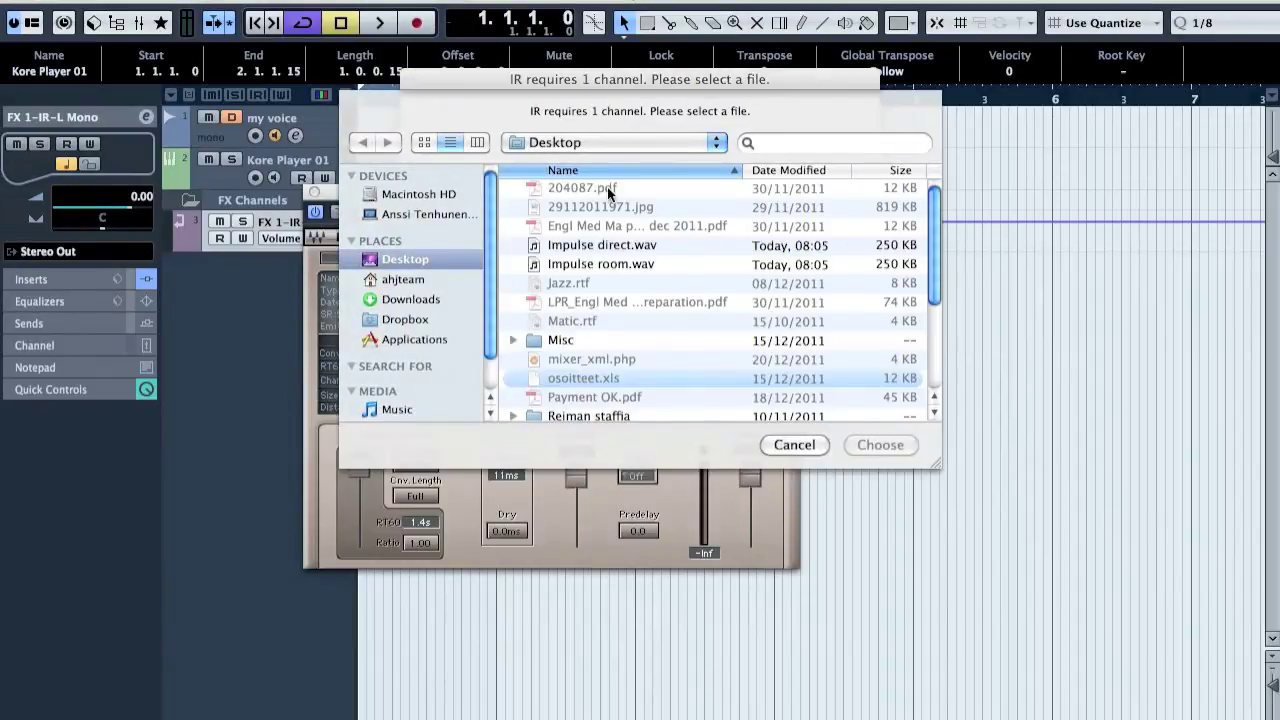
{"action": "double_click", "coordinate": [627, 263]}
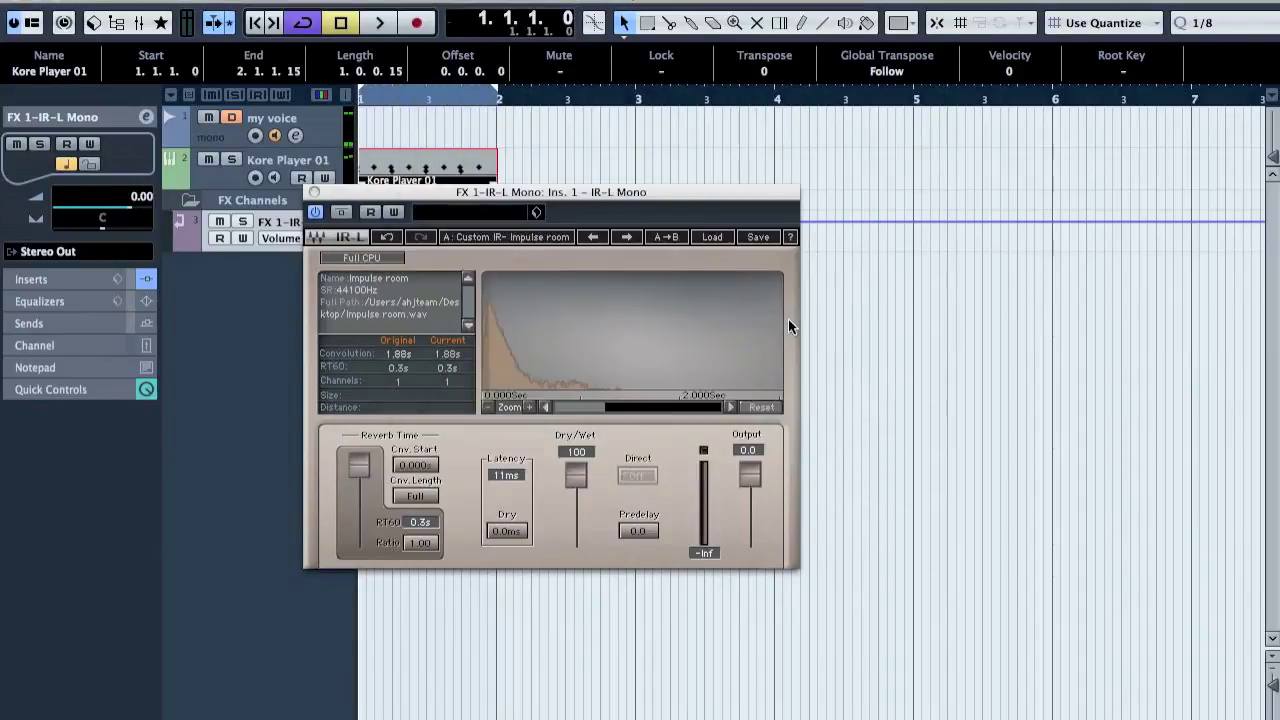
{"action": "left_click_drag", "start_coordinate": [509, 219], "coordinate": [841, 221]}
Step: Route the first send of Kore Player 01 to FX 1-IR-L Mono and set its level to -18.72 during playback
{"action": "left_click", "coordinate": [283, 161]}
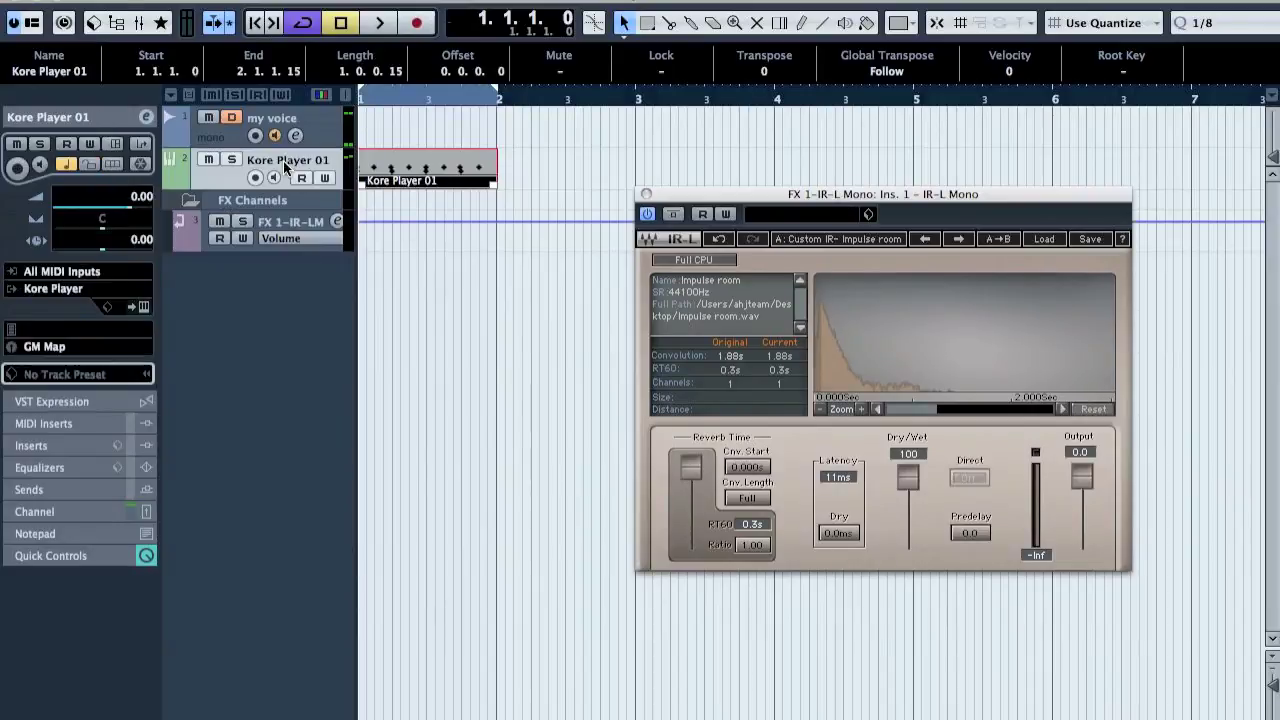
{"action": "left_click", "coordinate": [50, 489]}
{"action": "left_click", "coordinate": [90, 272]}
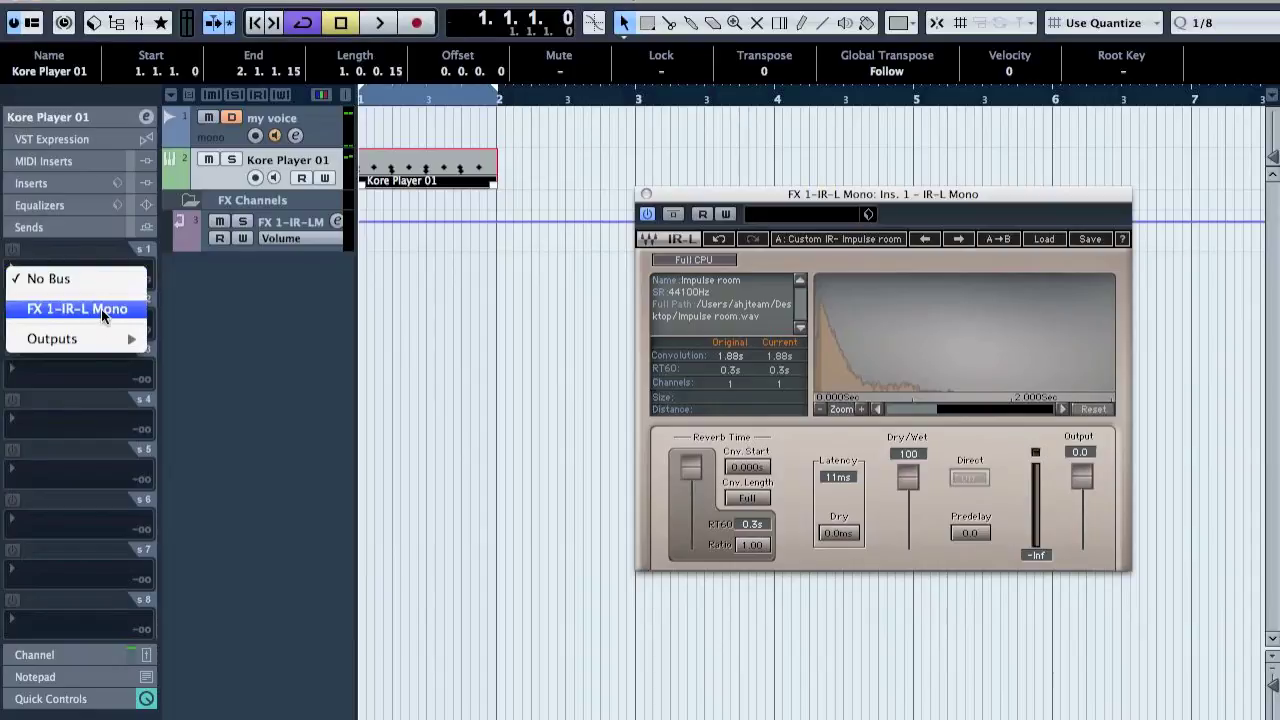
{"action": "left_click", "coordinate": [100, 309]}
{"action": "key", "text": "space"}
{"action": "mouse_move", "coordinate": [31, 280]}
{"action": "left_mouse_down"}
{"action": "mouse_move", "coordinate": [65, 291]}
{"action": "mouse_move", "coordinate": [44, 292]}
{"action": "left_mouse_up"}
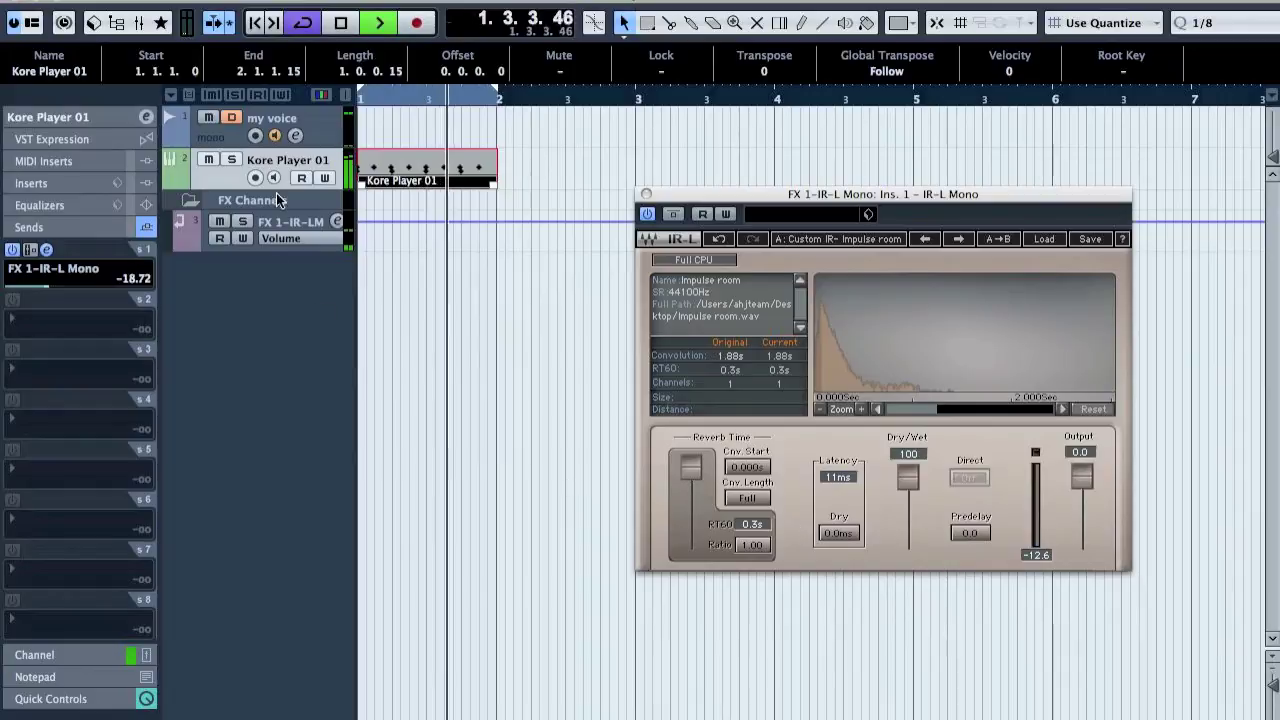
{"action": "key", "text": "space"}
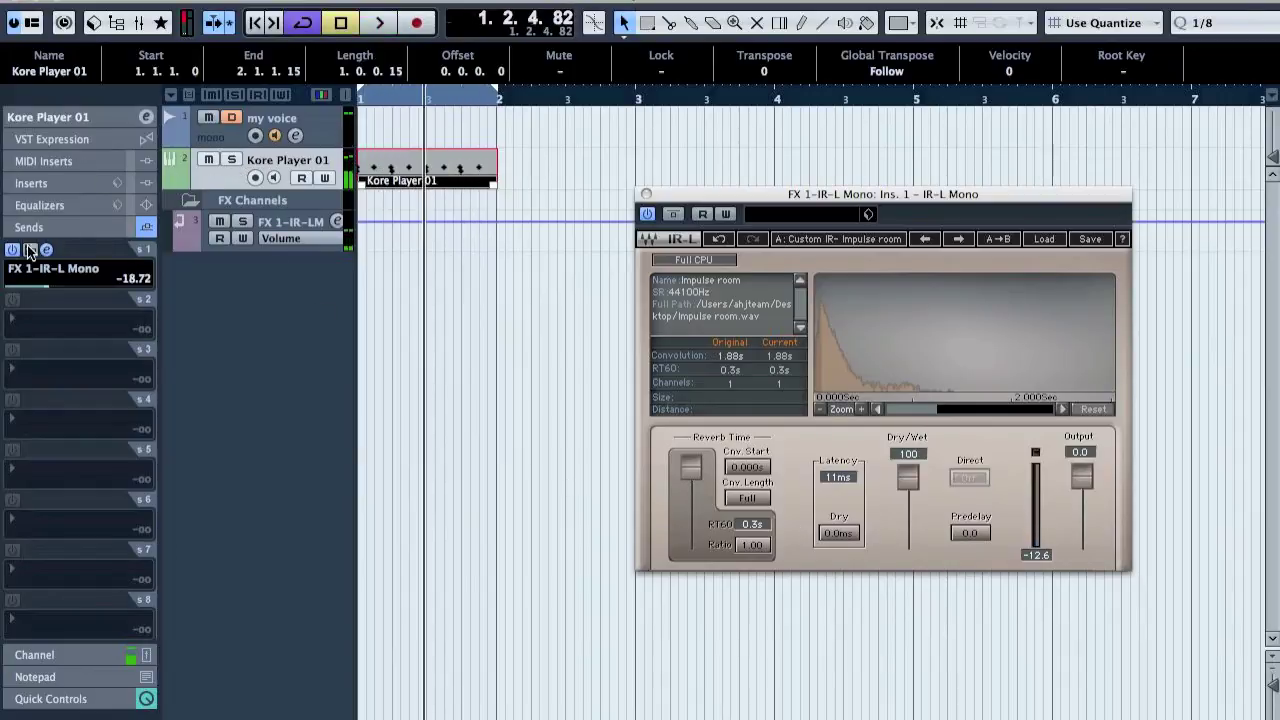
Step: Make the reverb send pre-fader and lower the Kore Player 01 volume to -oo during playback to hear only the reverb
{"action": "key", "text": "Home"}
{"action": "key", "text": "space"}
{"action": "left_click", "coordinate": [61, 115]}
{"action": "left_click_drag", "start_coordinate": [127, 216], "coordinate": [55, 216]}
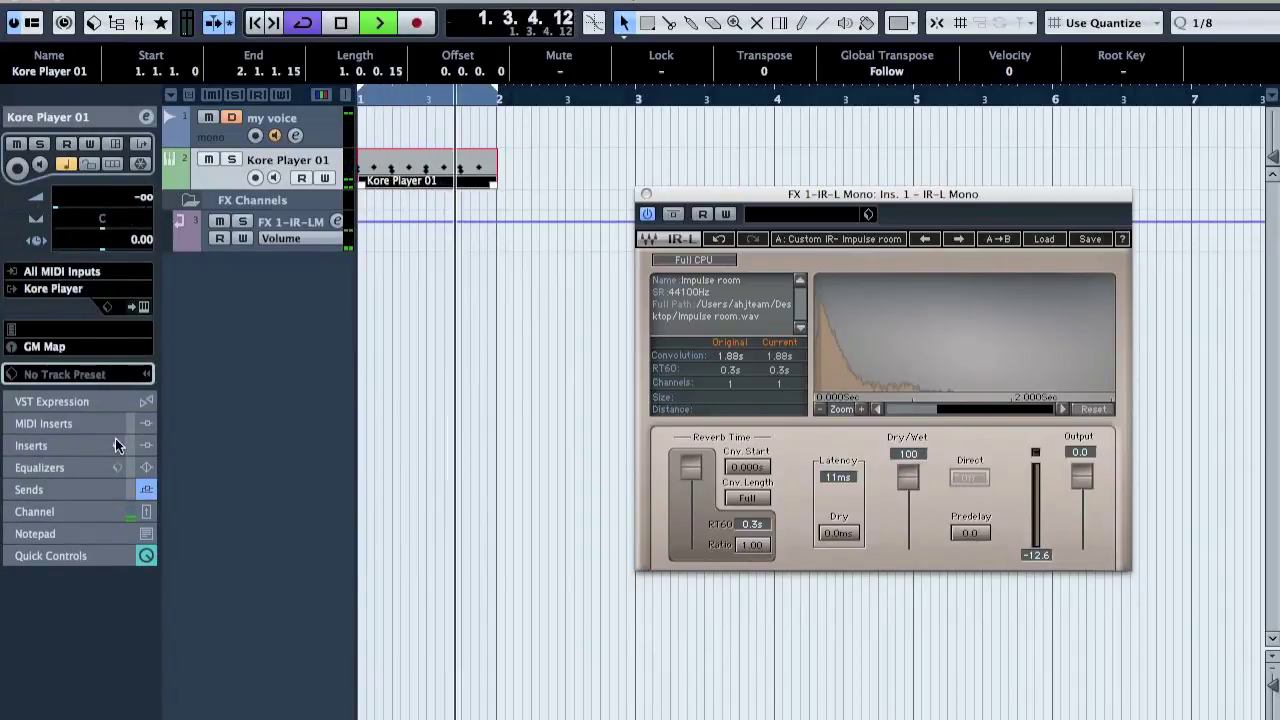
{"action": "left_click", "coordinate": [65, 488]}
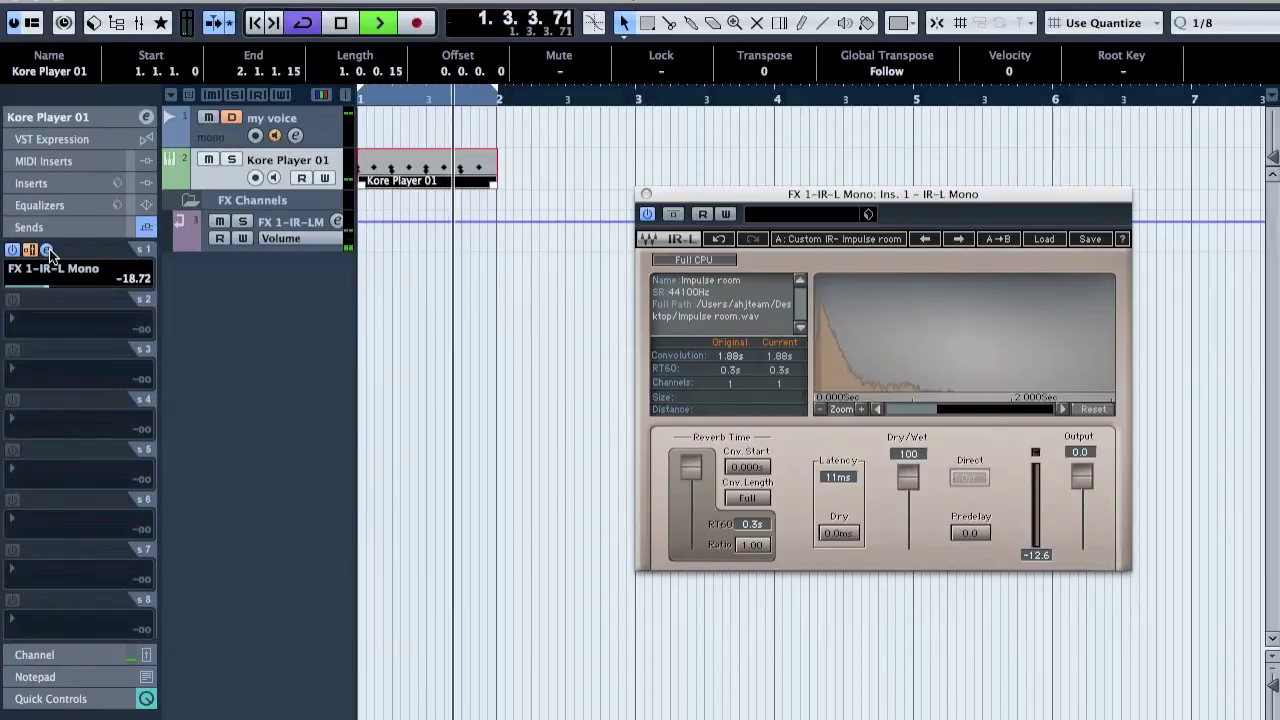
Step: Stop playback, open the FX 1-IR-L Mono channel settings, close the reverb window and move IR-L Mono to the second insert slot
{"action": "left_click", "coordinate": [218, 238]}
{"action": "key", "text": "space"}
{"action": "left_click", "coordinate": [146, 118]}
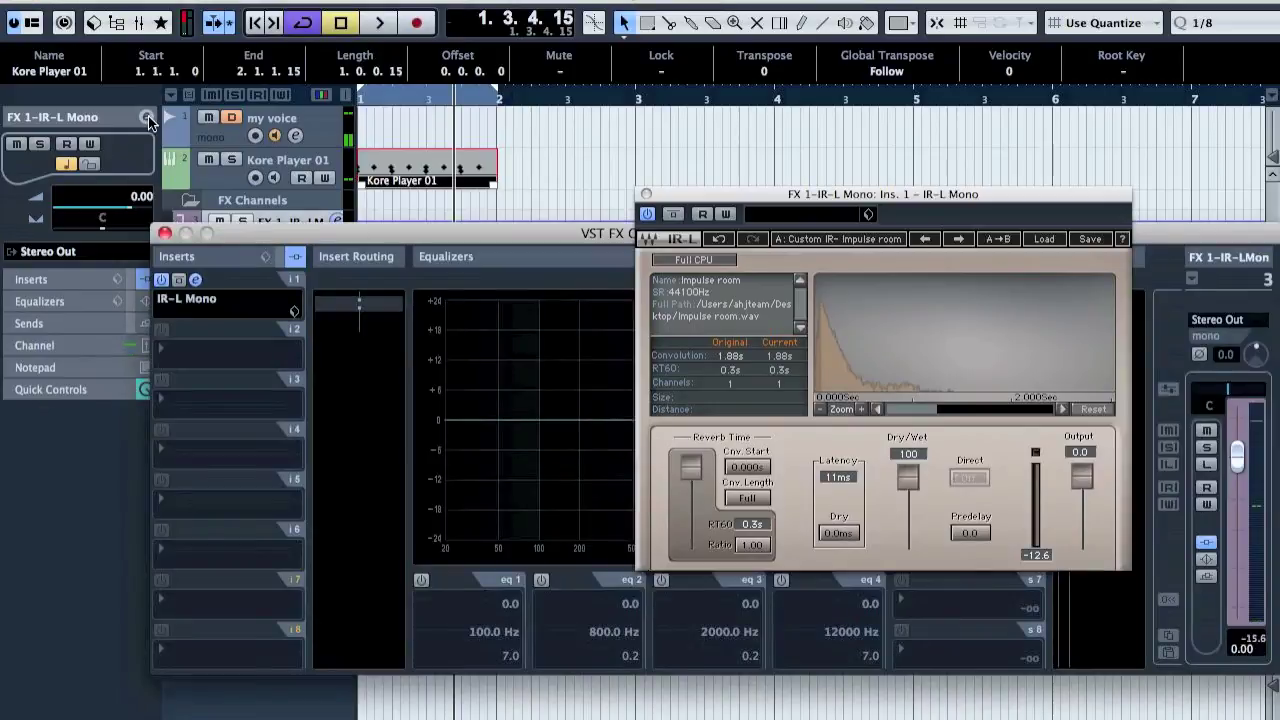
{"action": "left_click", "coordinate": [643, 191]}
{"action": "left_click_drag", "start_coordinate": [243, 298], "coordinate": [243, 359]}
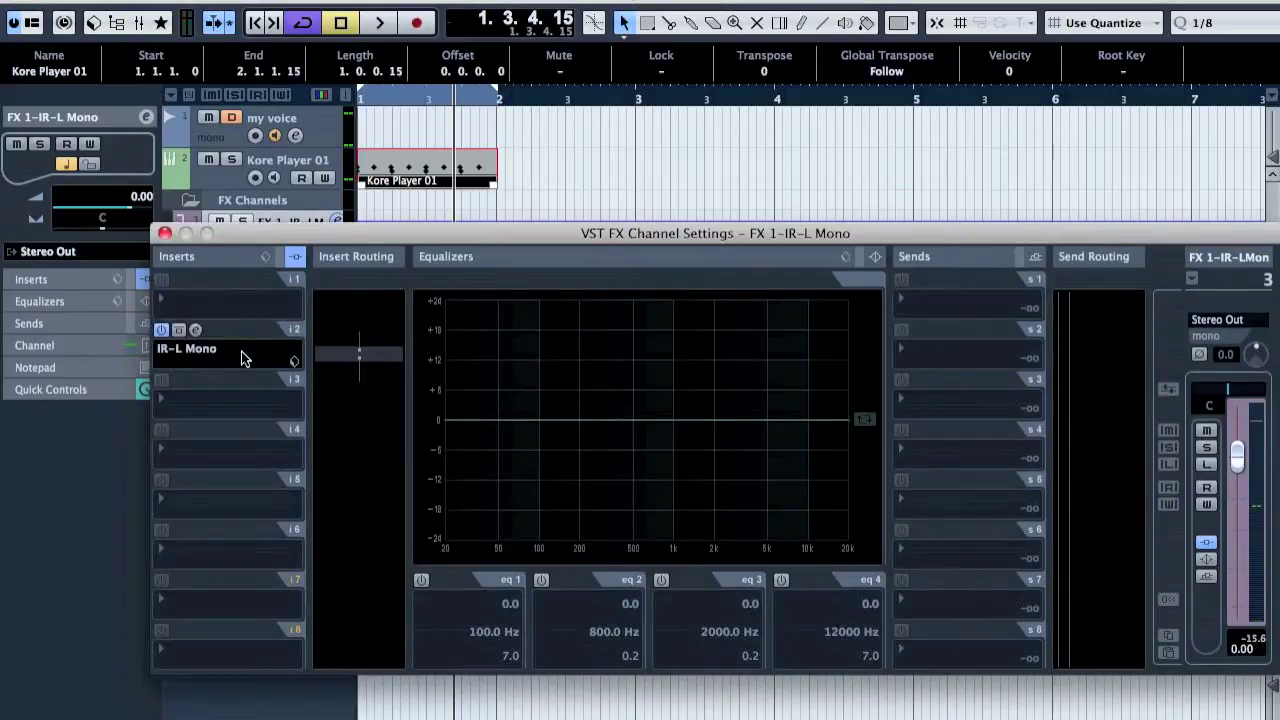
Step: Insert the Q10 Mono equalizer in the first insert slot ahead of the reverb
{"action": "left_click", "coordinate": [222, 309]}
{"action": "mouse_move", "coordinate": [292, 558]}
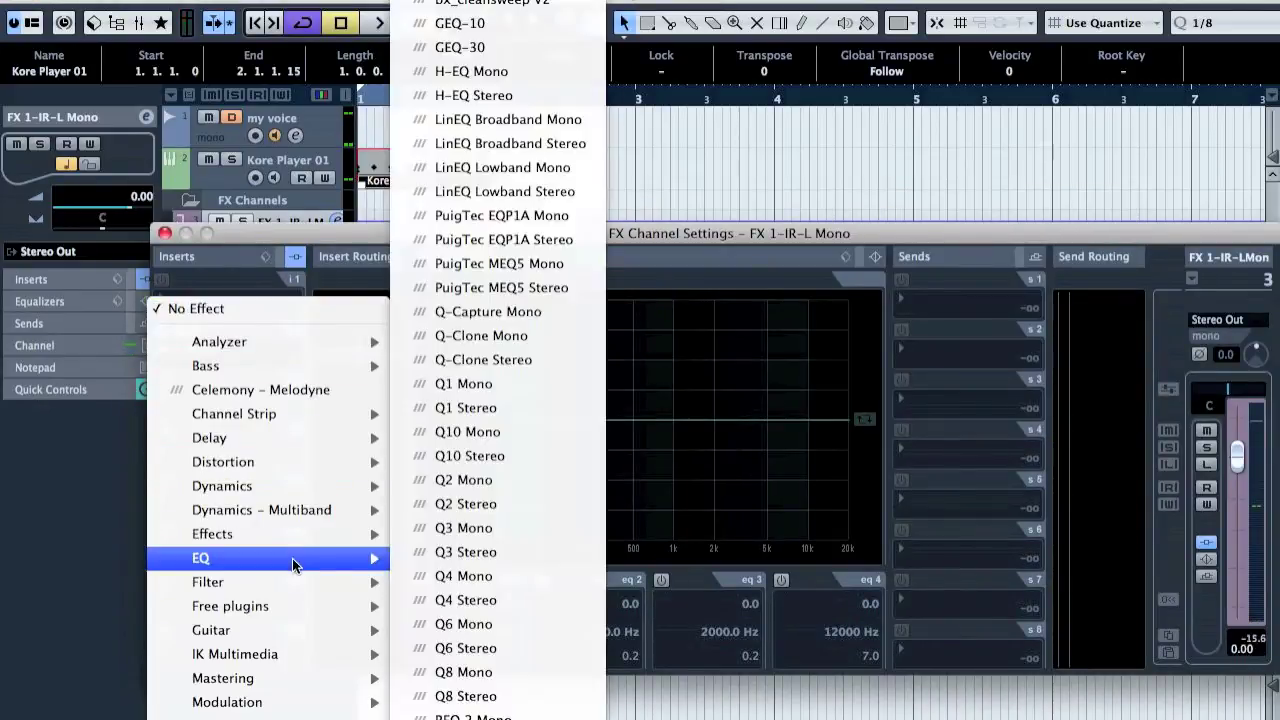
{"action": "left_click", "coordinate": [531, 444]}
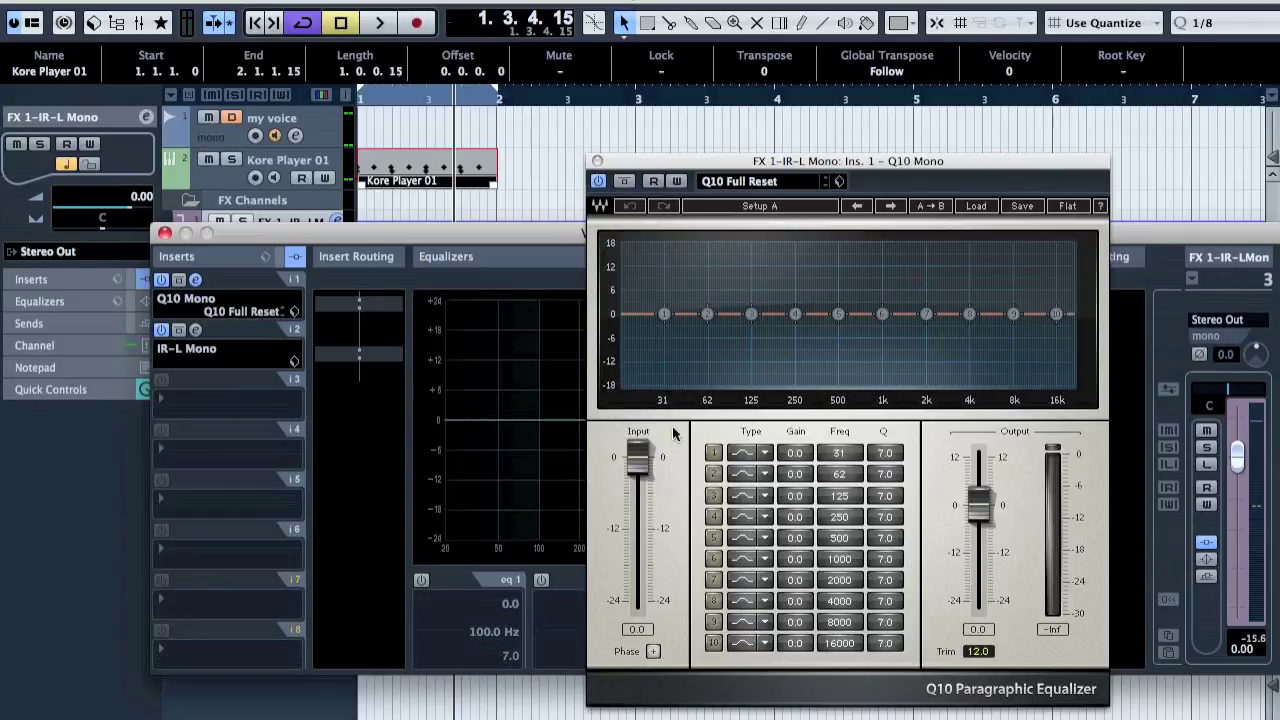
Step: Change Q10 band 10 to a low-pass filter and set its frequency to 1646 Hz
{"action": "left_click", "coordinate": [766, 643]}
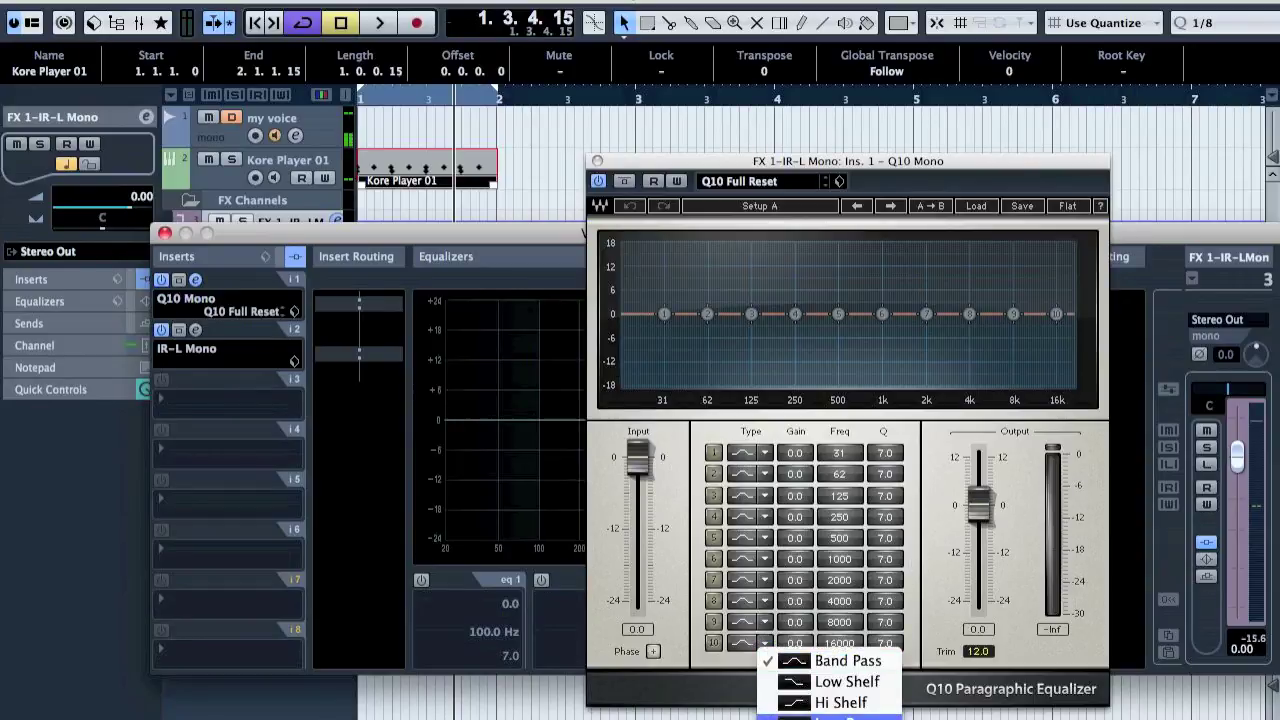
{"action": "left_click", "coordinate": [795, 706]}
{"action": "left_click_drag", "start_coordinate": [844, 647], "coordinate": [844, 700]}
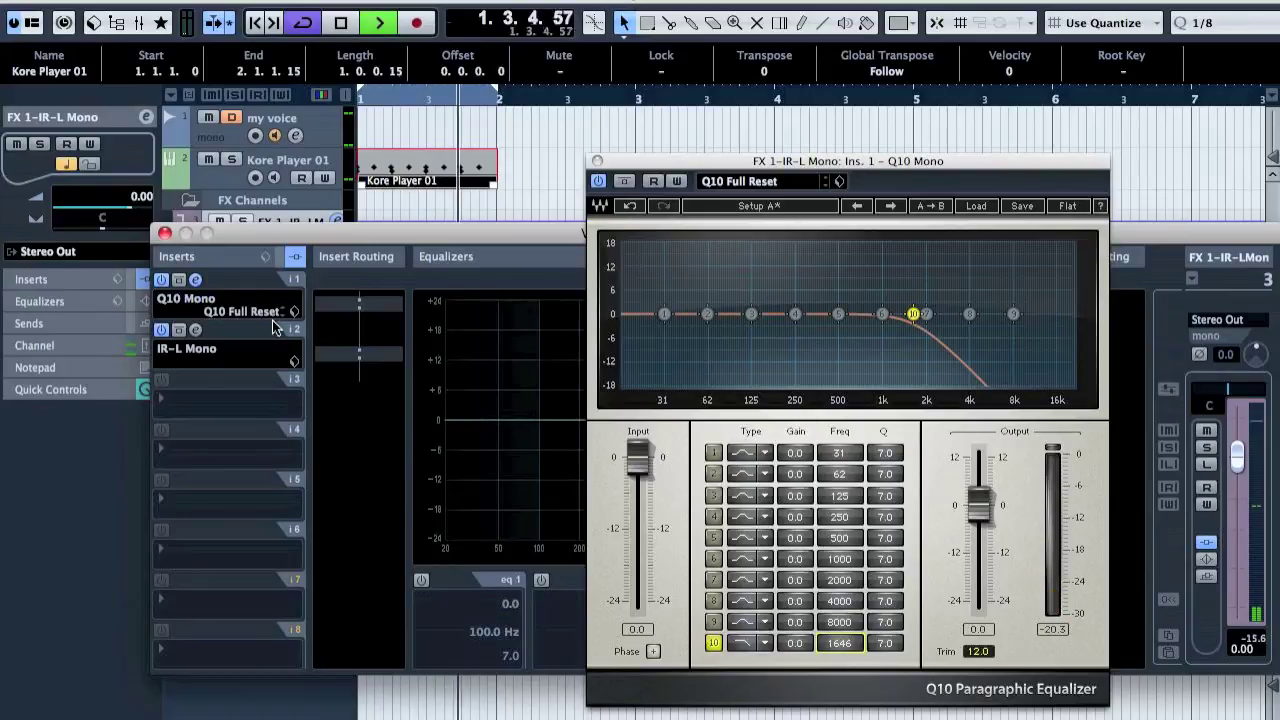
Step: Raise the Kore Player 01 track volume to 1.16 while the loop plays
{"action": "left_click", "coordinate": [228, 140]}
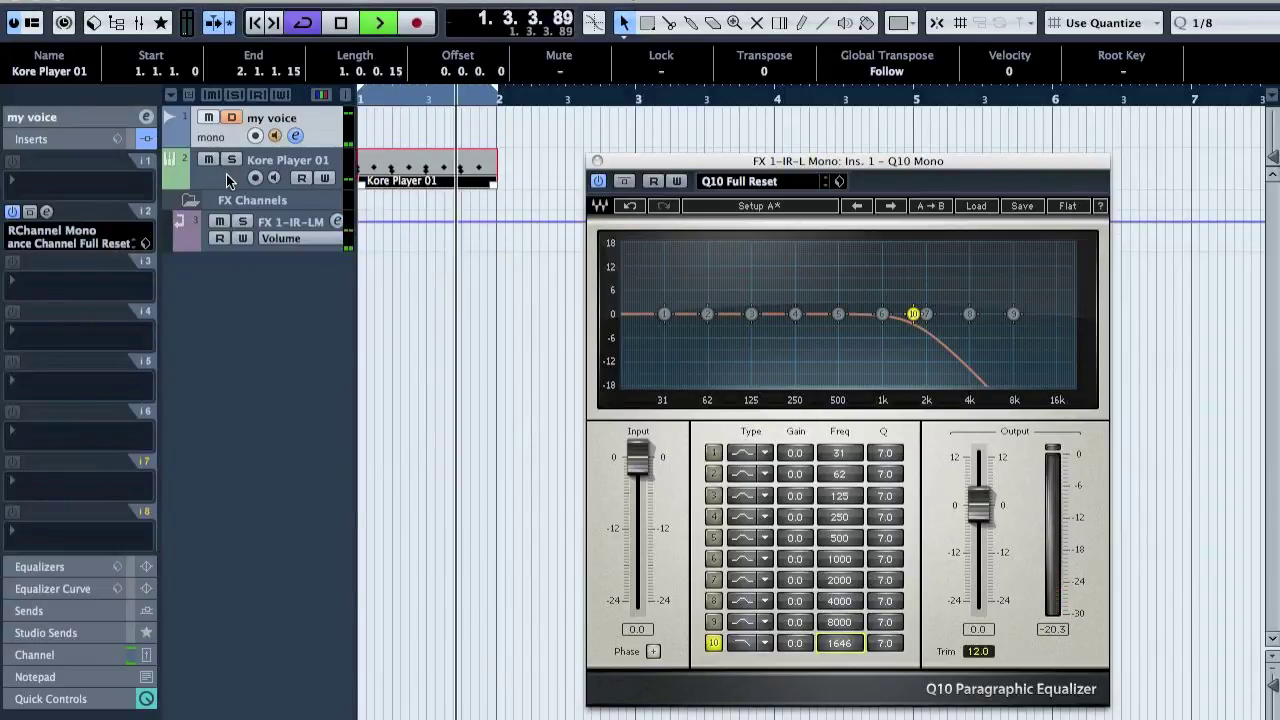
{"action": "left_click", "coordinate": [287, 162]}
{"action": "left_click", "coordinate": [60, 117]}
{"action": "left_click_drag", "start_coordinate": [78, 212], "coordinate": [137, 233]}
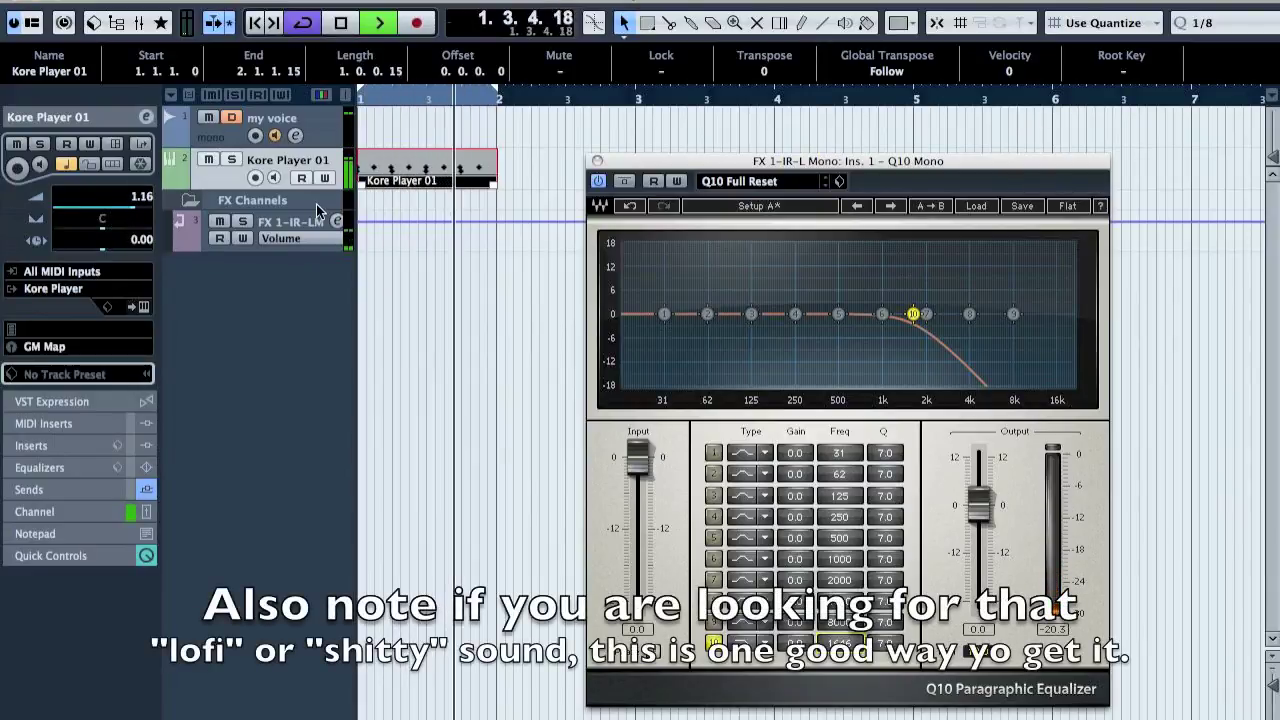
Step: Show the inserts of the FX 1-IR-L Mono channel and reopen the IR-L Mono plug-in window
{"action": "left_click", "coordinate": [224, 232]}
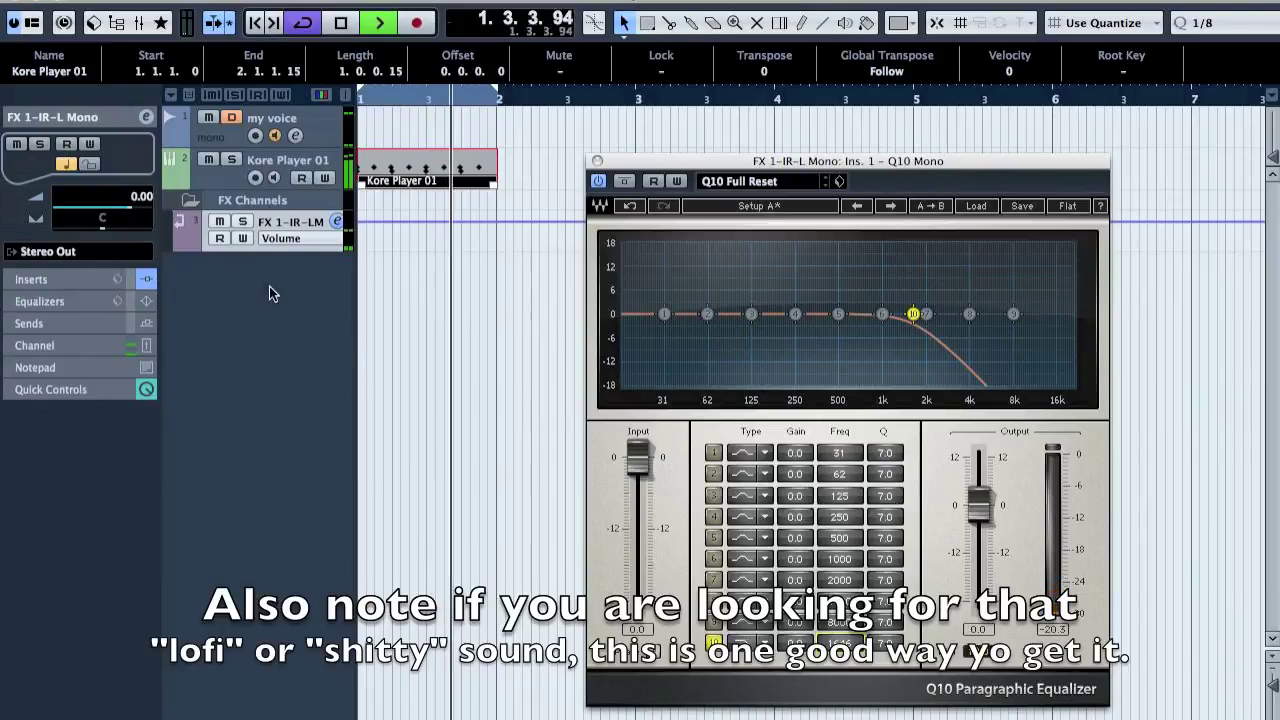
{"action": "left_click", "coordinate": [30, 279]}
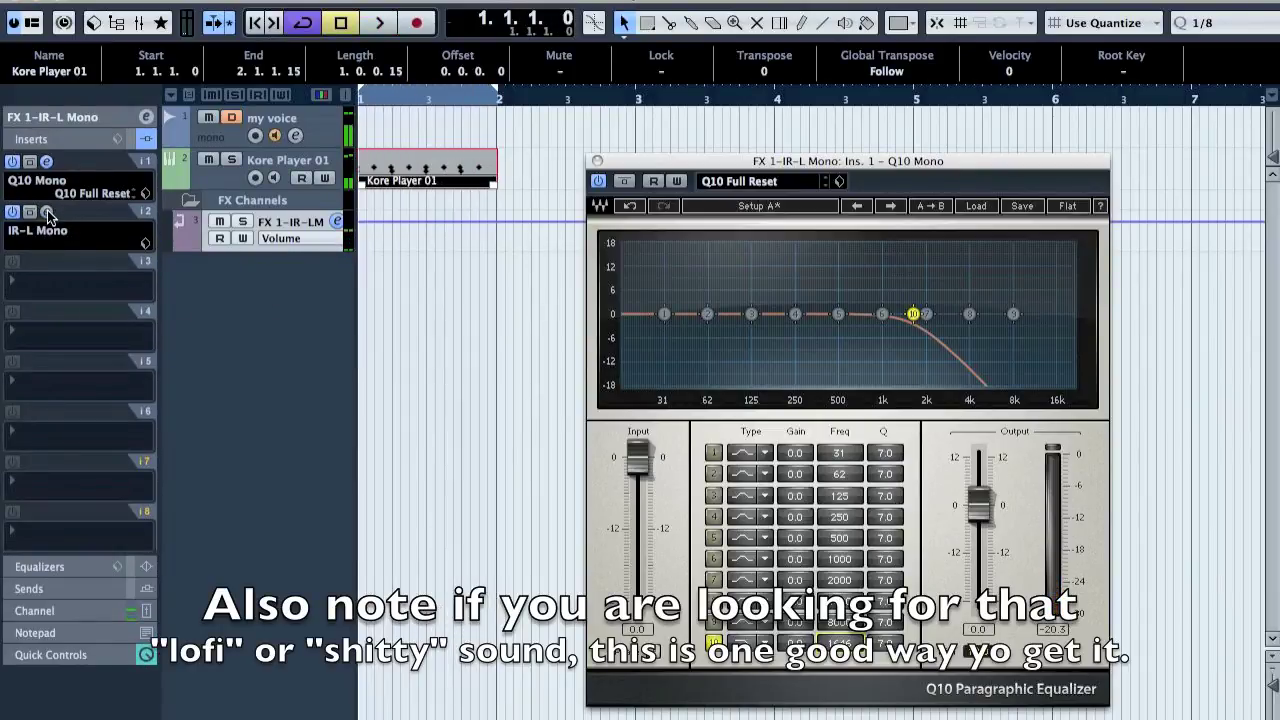
{"action": "left_click", "coordinate": [46, 212]}
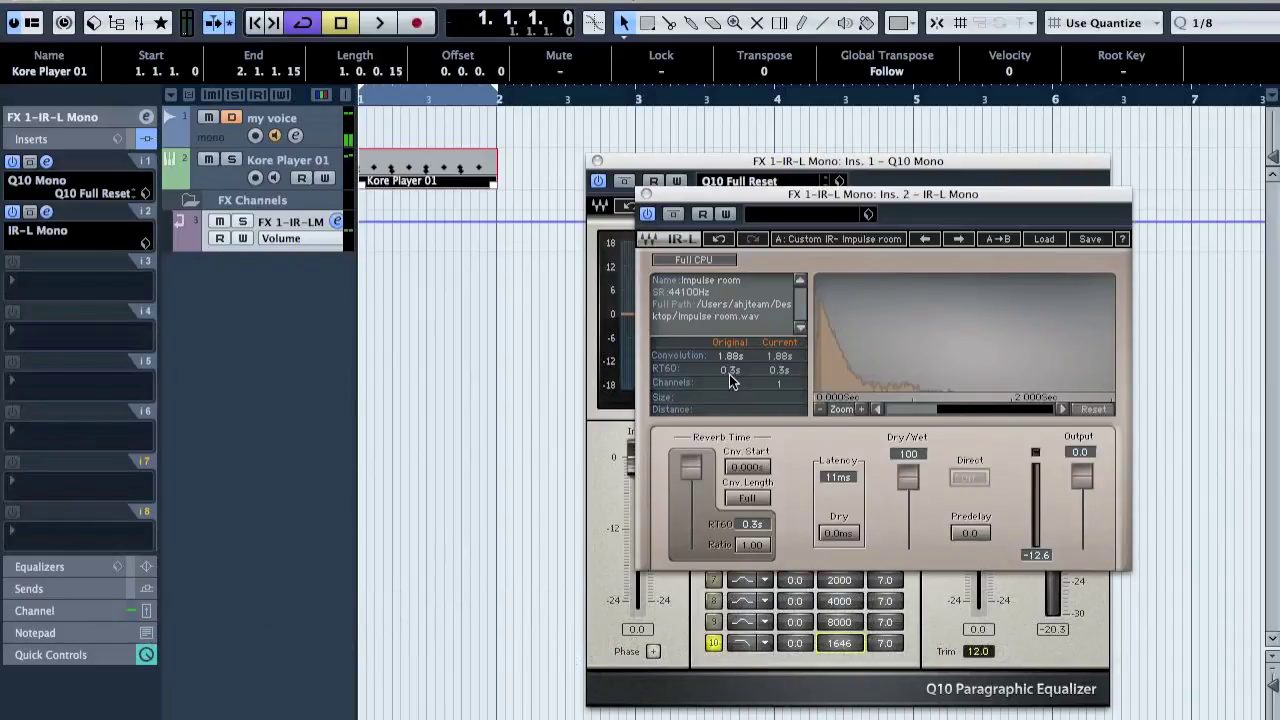
Step: Close the IR-L Mono window and set Q10 band 6 to 847 Hz with a gain of -16.0 while the loop plays
{"action": "left_click", "coordinate": [647, 194]}
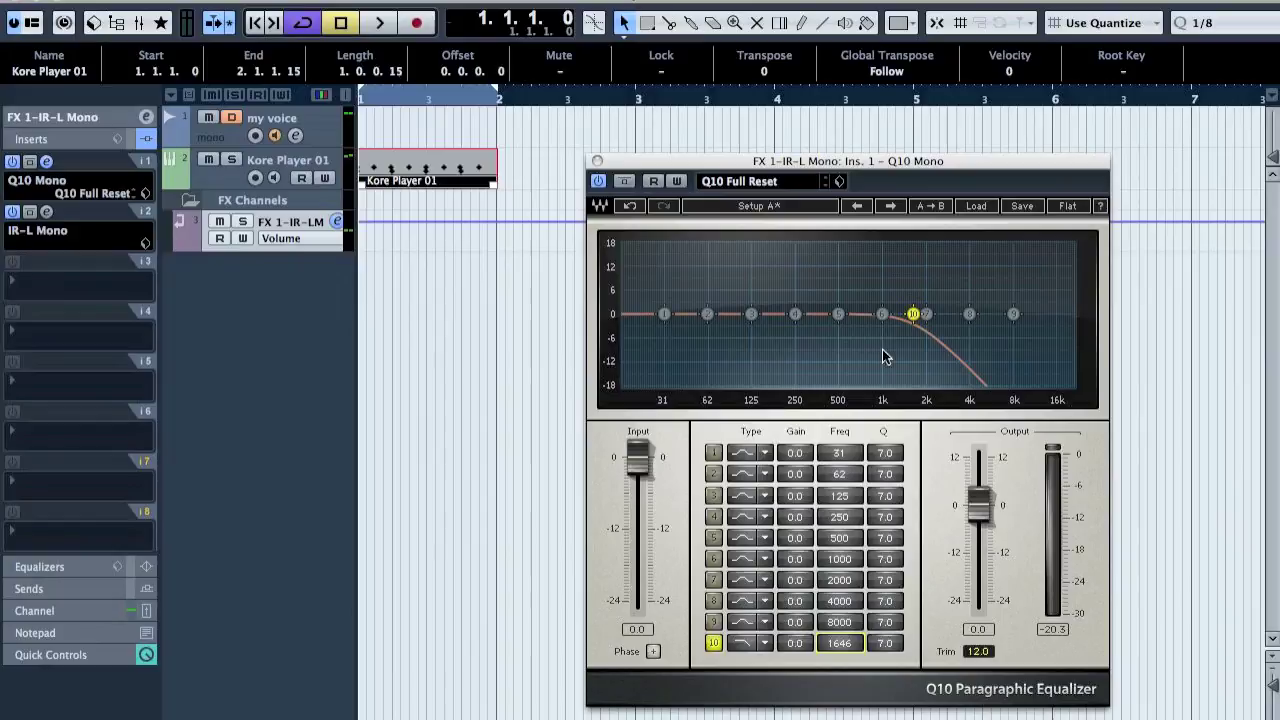
{"action": "key", "text": "space"}
{"action": "left_click_drag", "start_coordinate": [882, 314], "coordinate": [872, 379]}
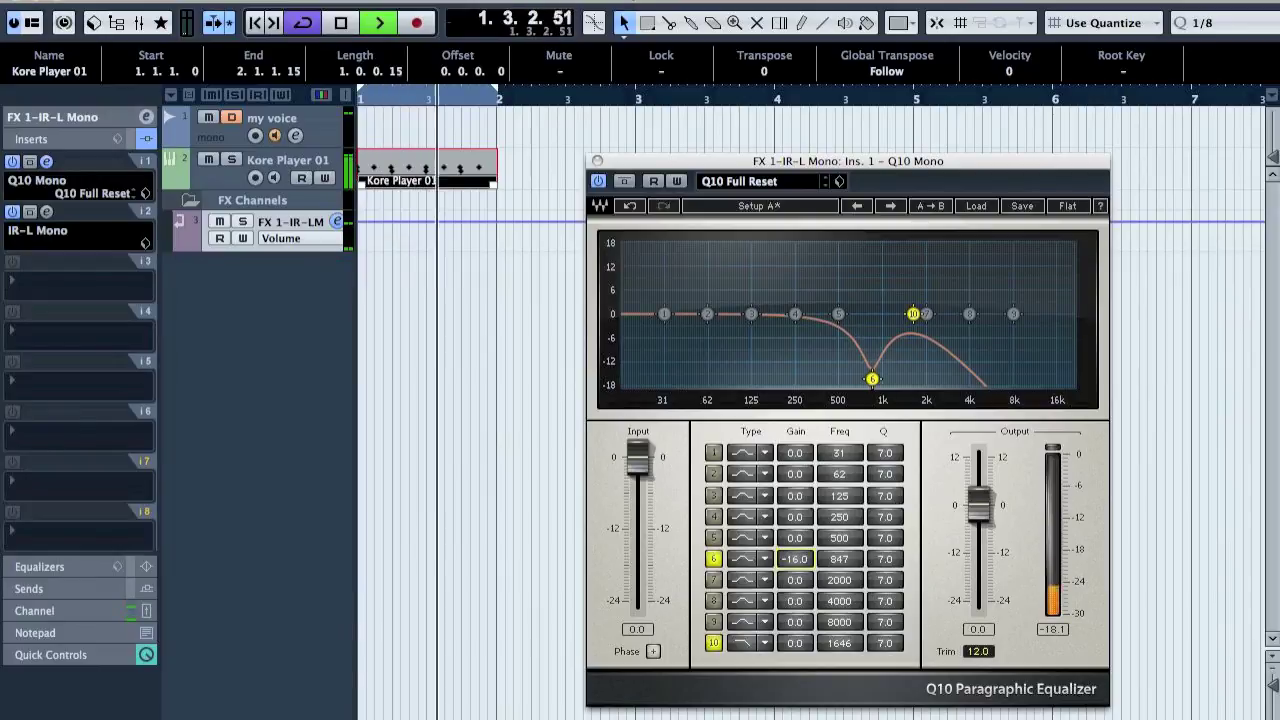
Step: Solo the Kore Player 01 and FX 1-IR-L Mono tracks and raise the Q10 output to 12.0 during playback
{"action": "left_click", "coordinate": [242, 222]}
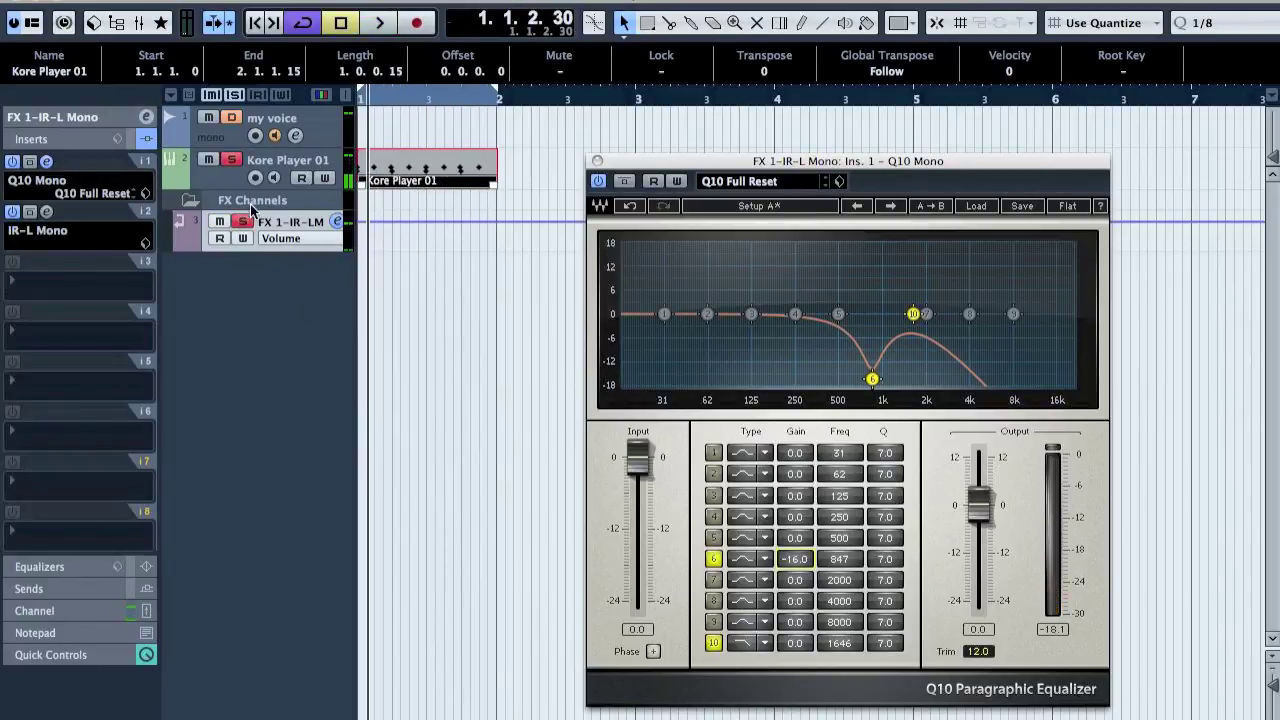
{"action": "key", "text": "space"}
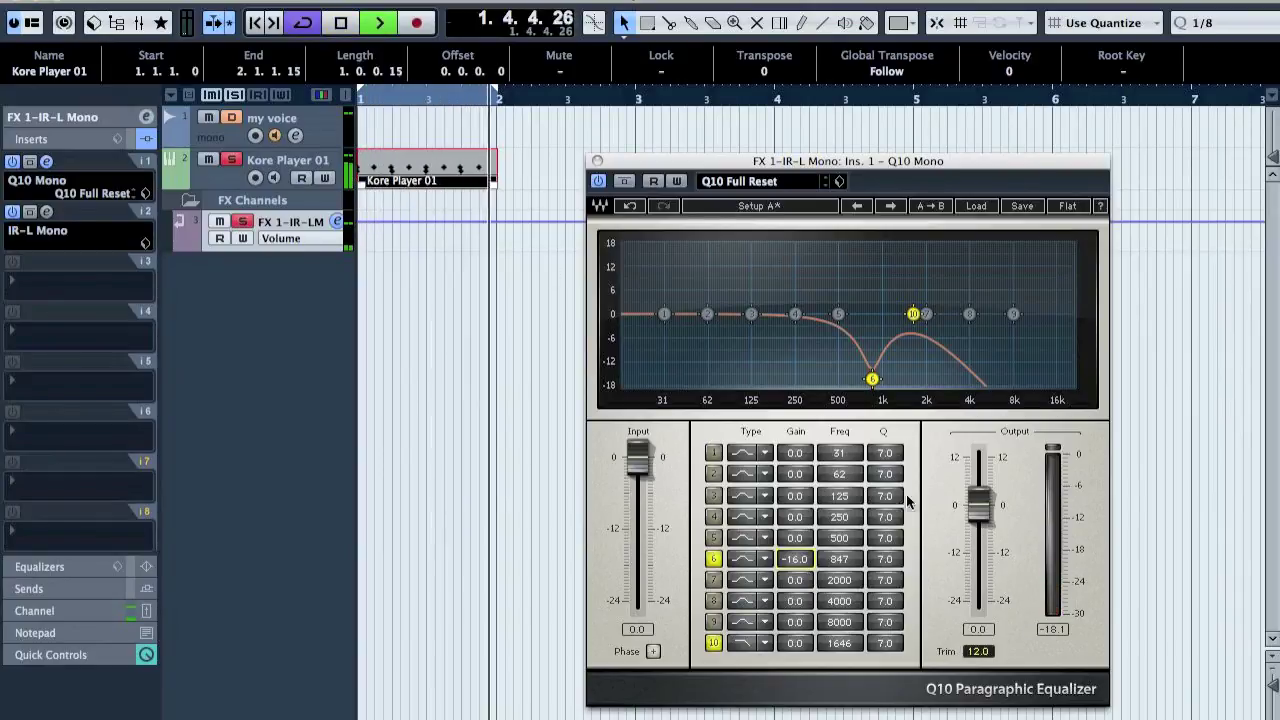
{"action": "left_click_drag", "start_coordinate": [979, 505], "coordinate": [979, 458]}
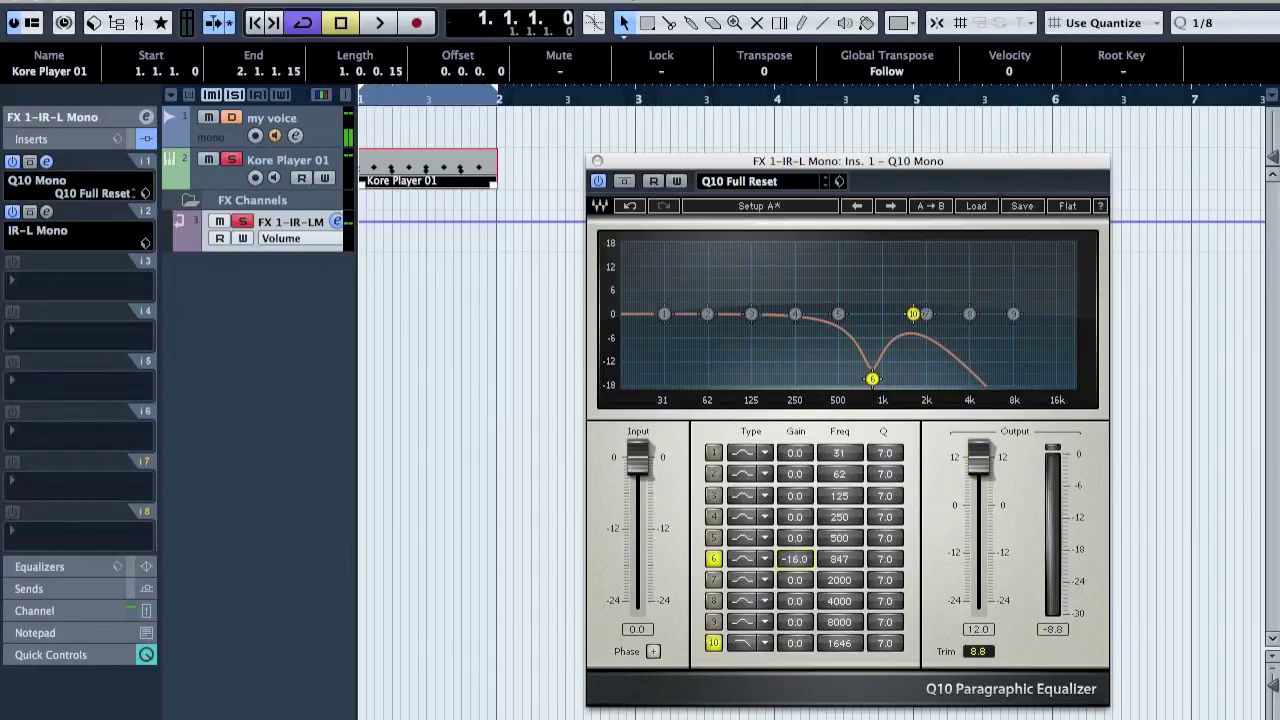
Step: Set the gain of Q10 band 6 to -11.4 while the loop plays, and stop playback
{"action": "key", "text": "space"}
{"action": "left_click_drag", "start_coordinate": [800, 566], "coordinate": [800, 580]}
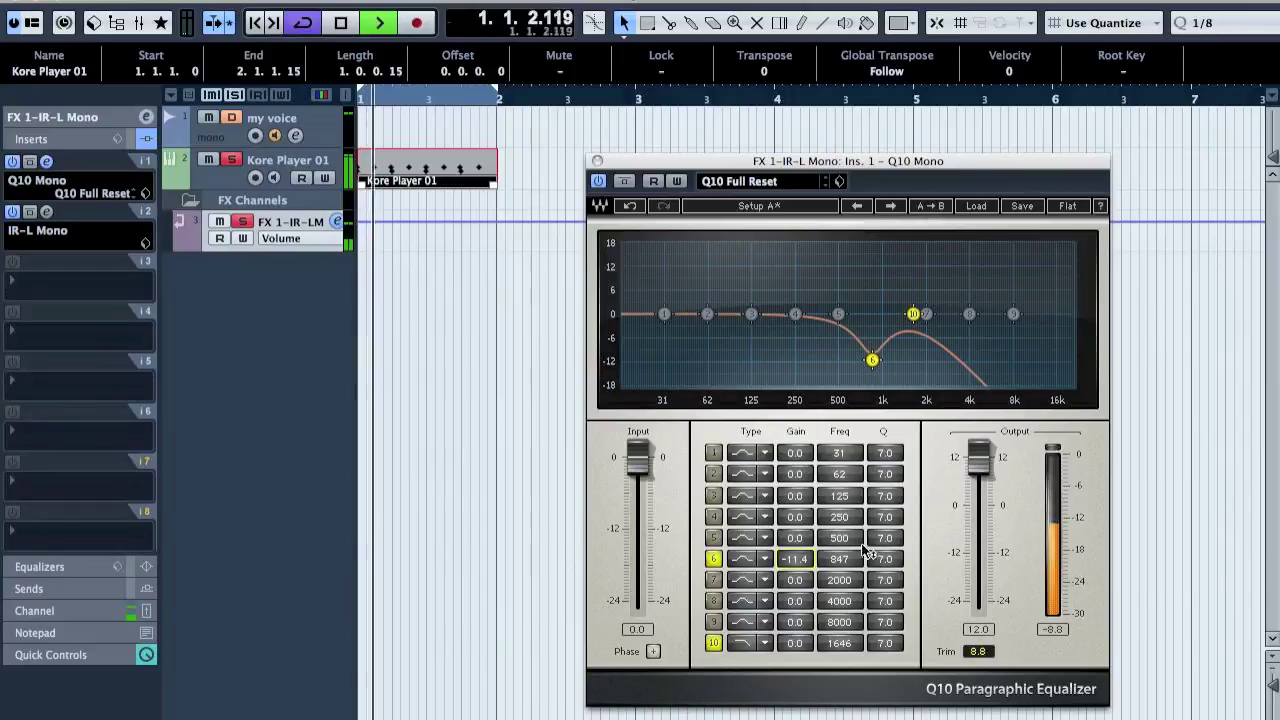
{"action": "key", "text": "space"}
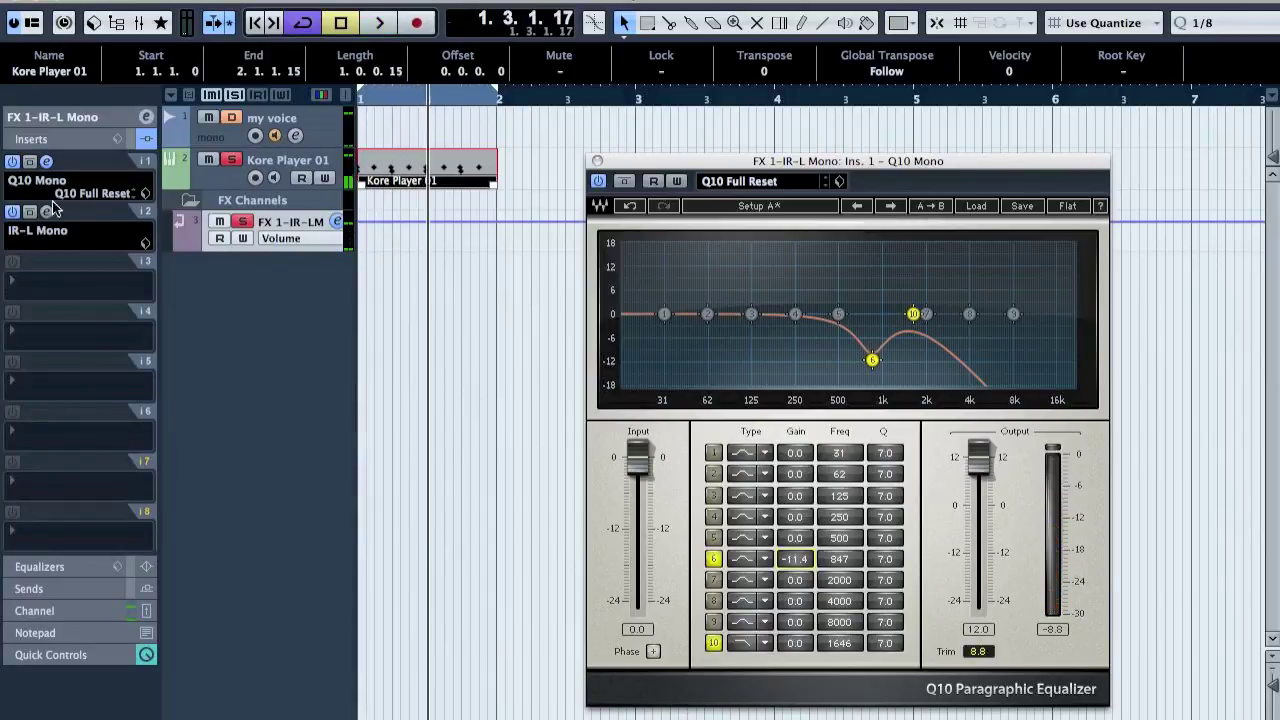
Step: Reopen the IR-L Mono plug-in, import Impulse room.wav from the Desktop as its impulse response, and audition the loop
{"action": "left_click", "coordinate": [46, 212]}
{"action": "left_click", "coordinate": [982, 332]}
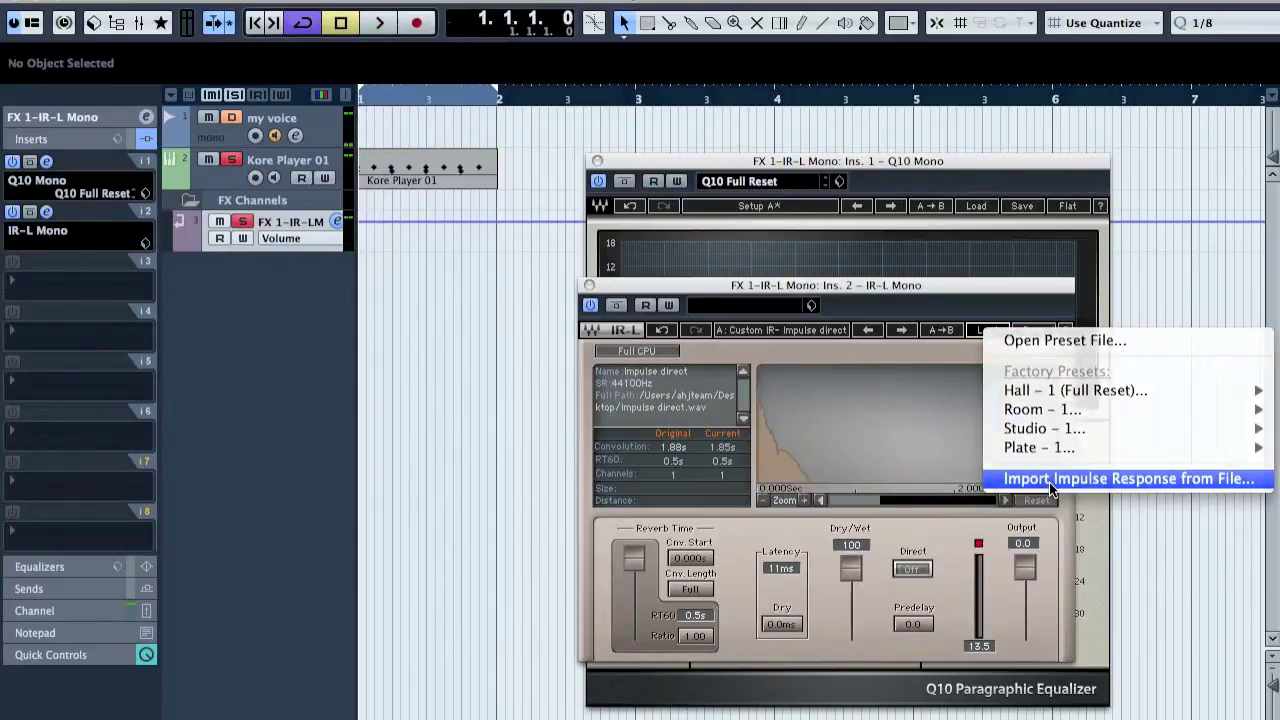
{"action": "left_click", "coordinate": [1049, 482]}
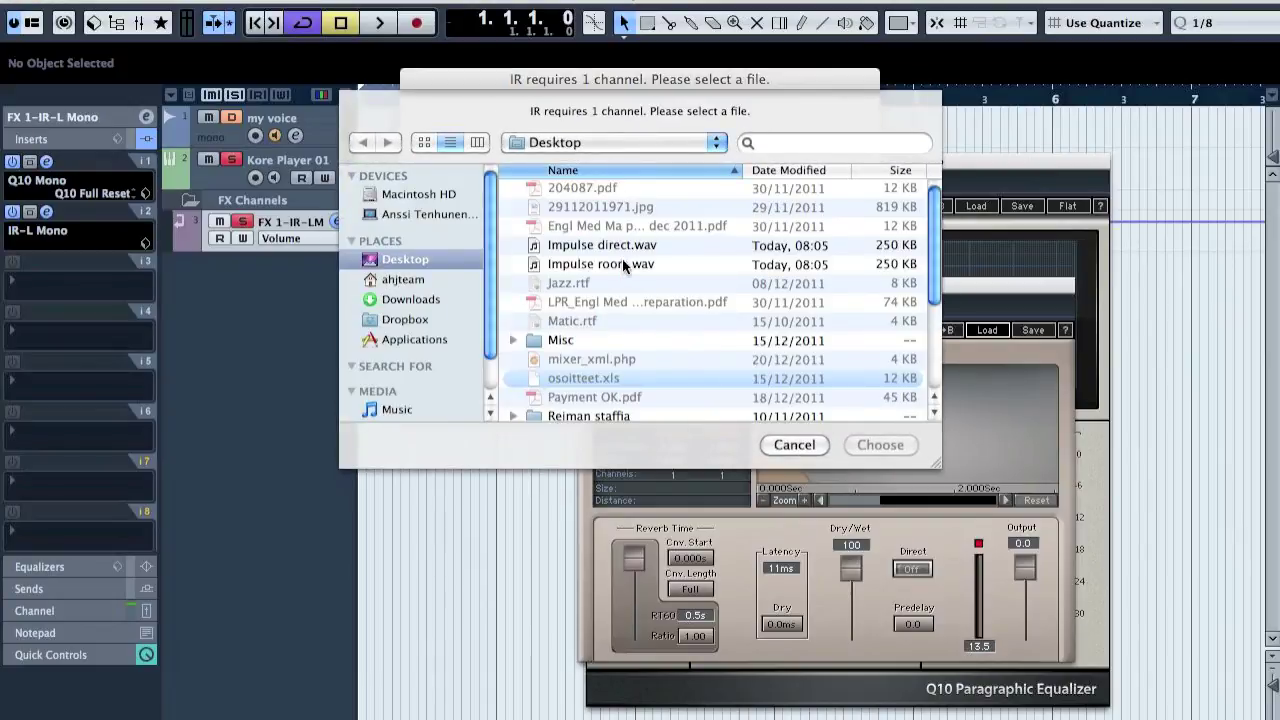
{"action": "double_click", "coordinate": [627, 262]}
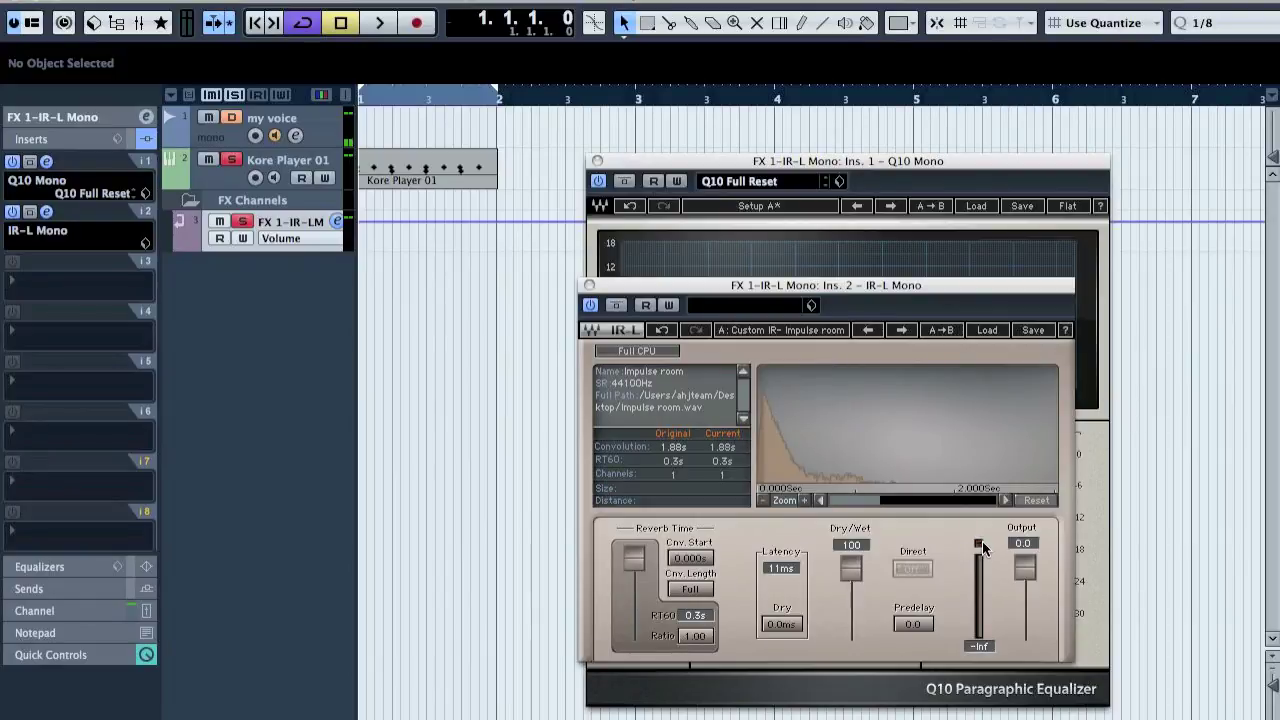
{"action": "key", "text": "space"}
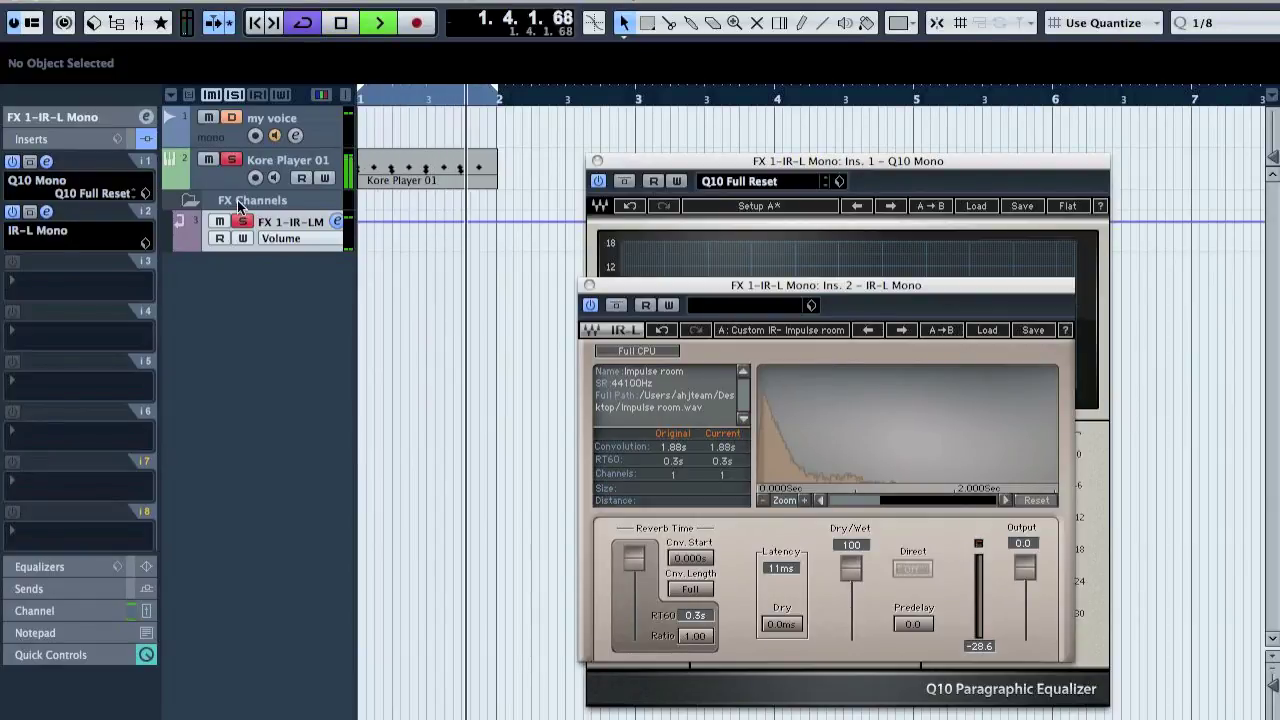
{"action": "key", "text": "space"}
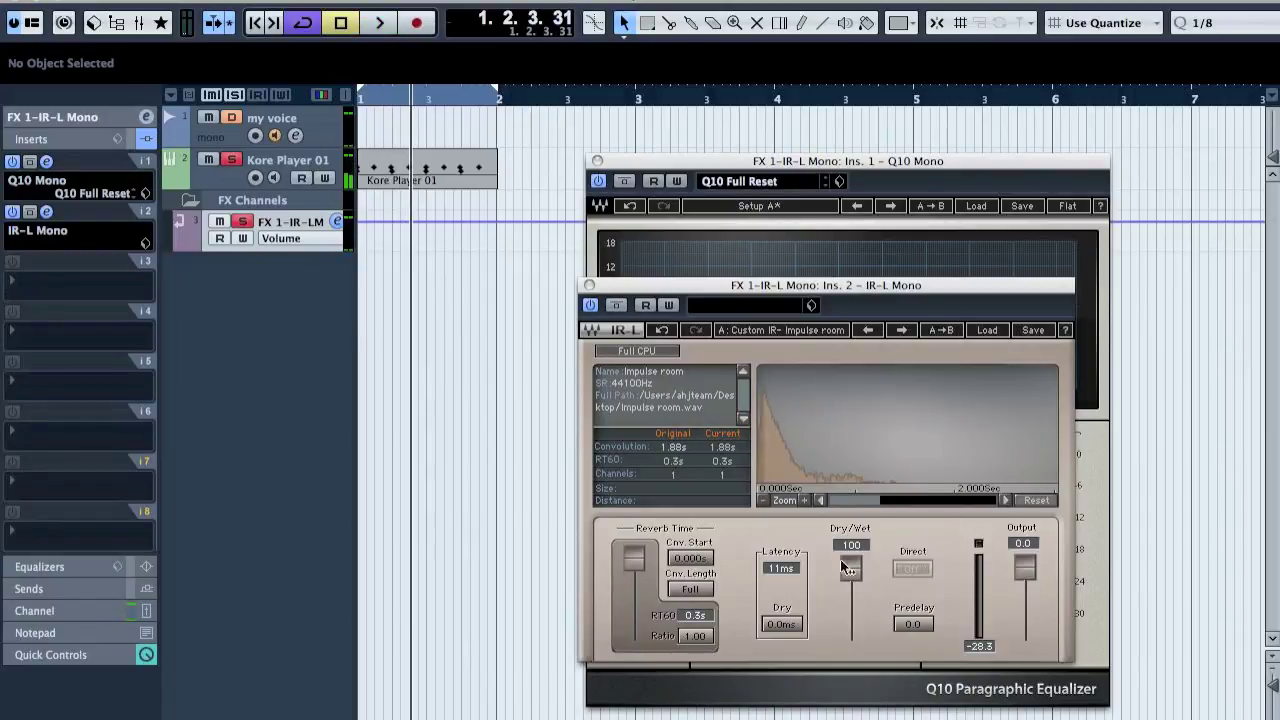
Step: Import Impulse direct.wav from the Desktop as the IR-L impulse response and play the loop to compare it
{"action": "left_click", "coordinate": [995, 331]}
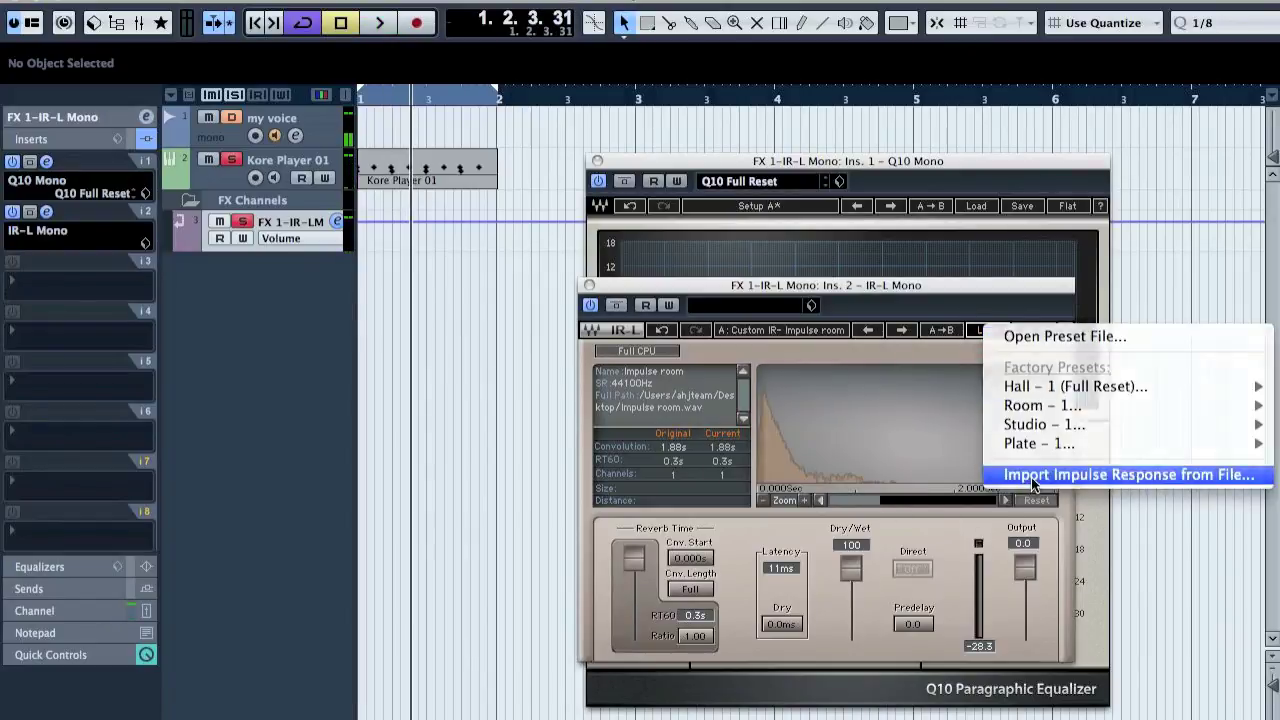
{"action": "left_click", "coordinate": [1120, 471]}
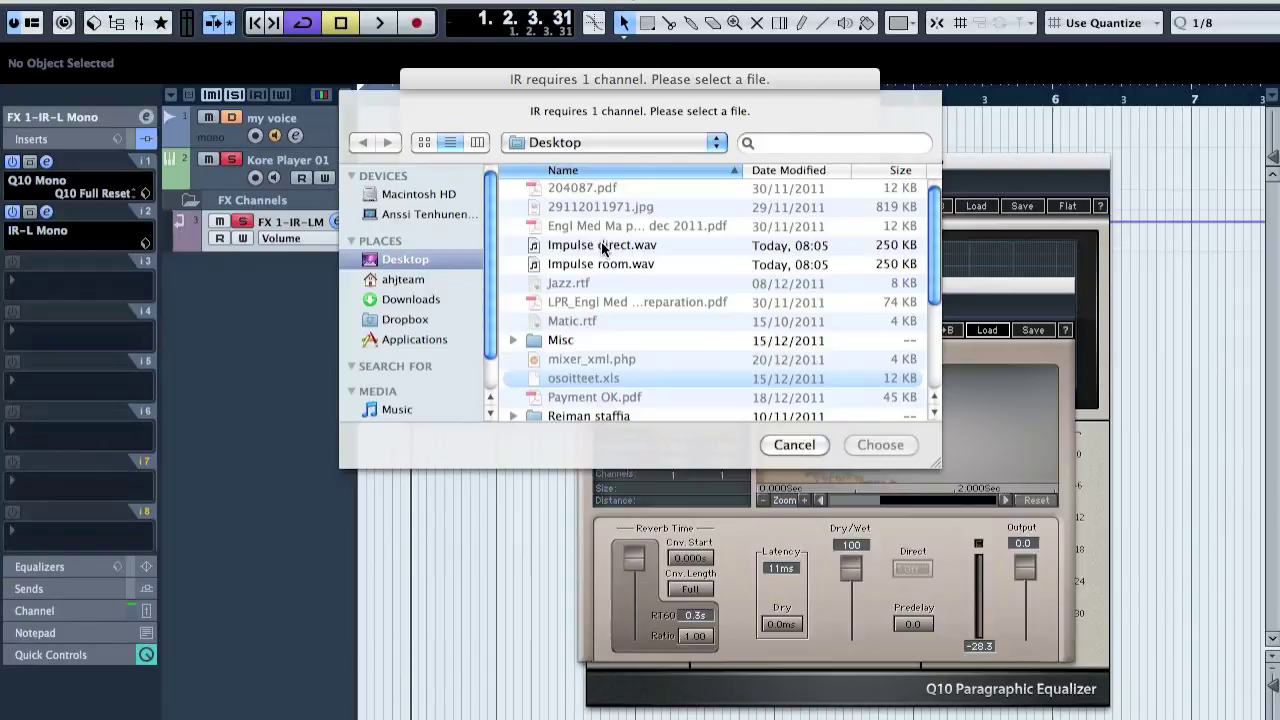
{"action": "double_click", "coordinate": [603, 248]}
{"action": "key", "text": "space"}
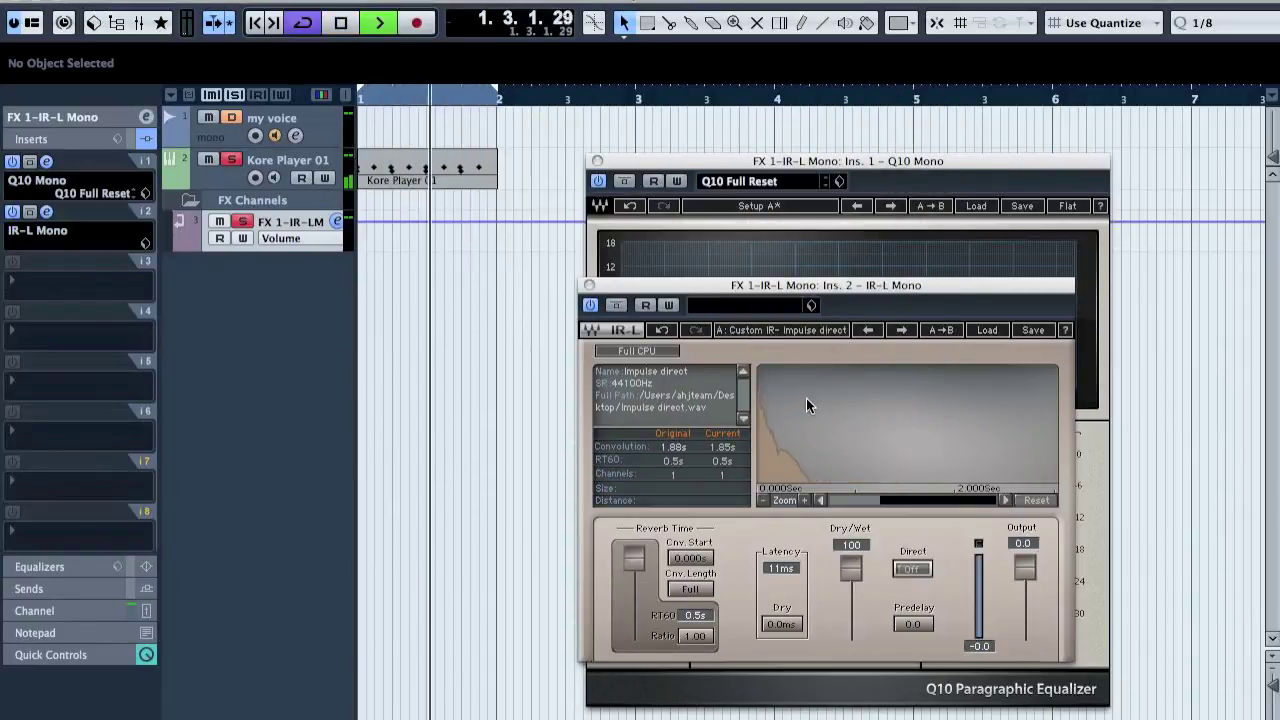
{"action": "key", "text": "space"}
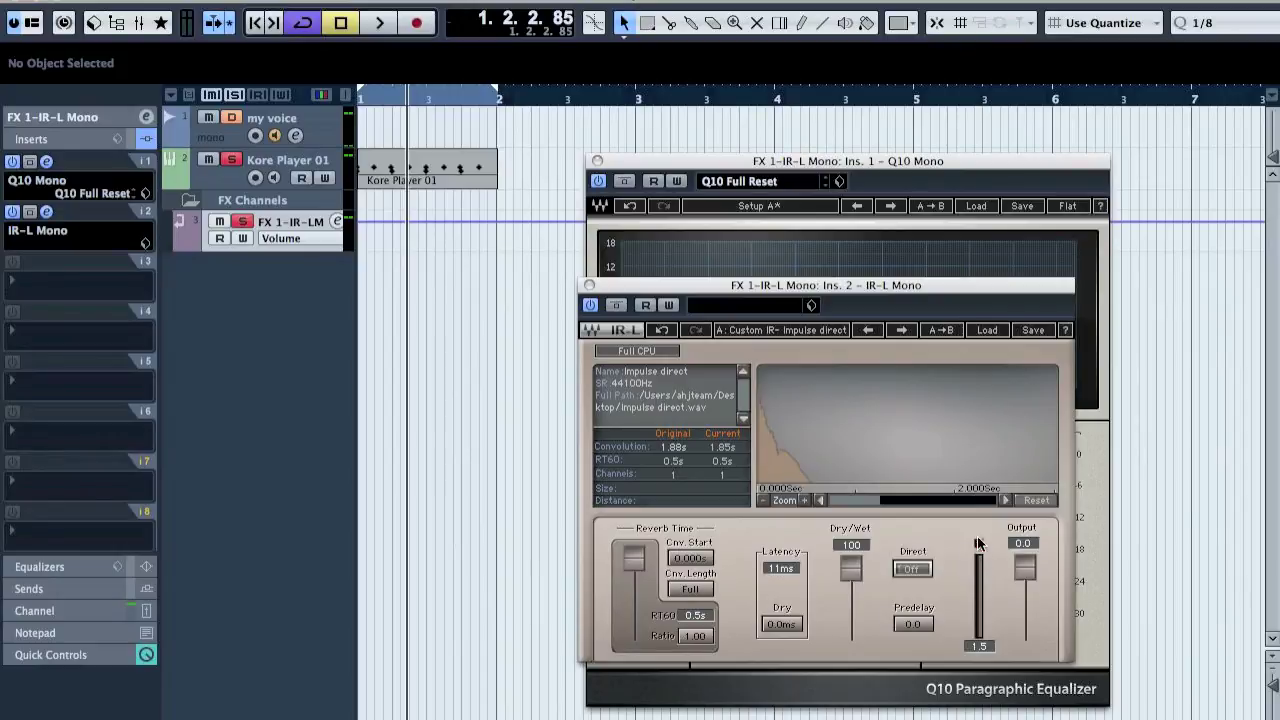
Step: Restart the loop from the beginning and lower the IR-L output to -11.9
{"action": "key", "text": "Home"}
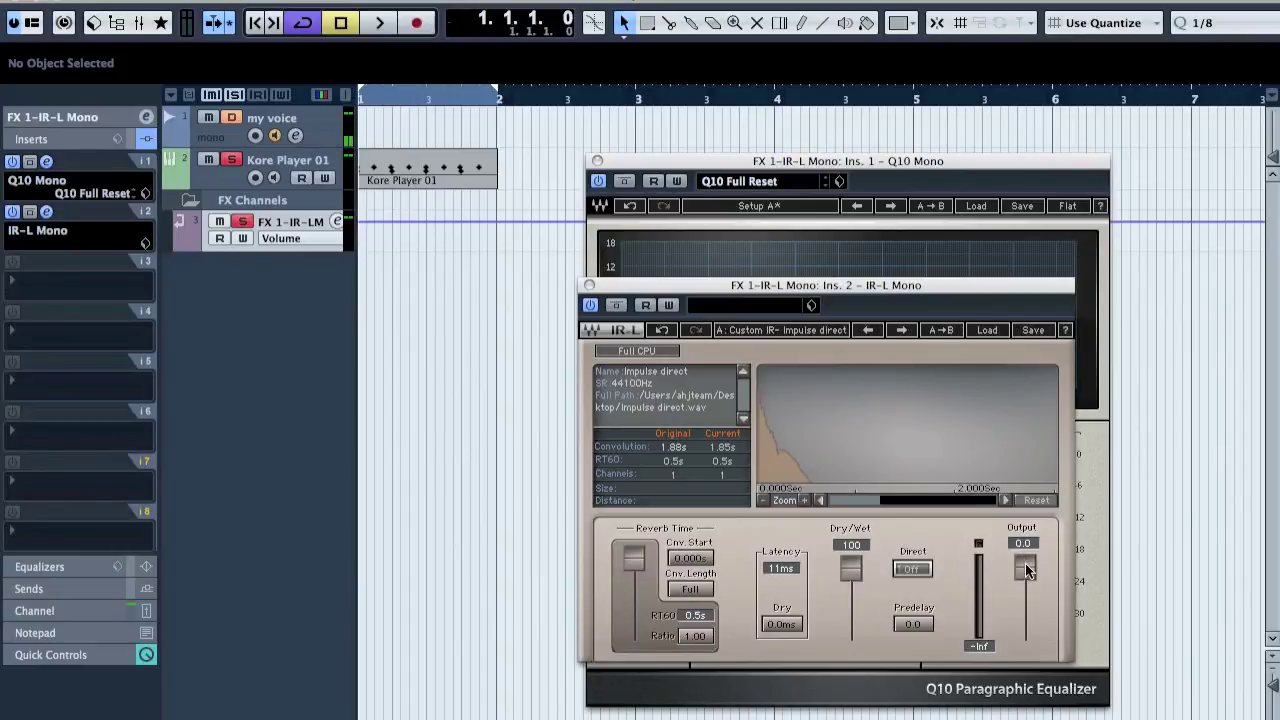
{"action": "key", "text": "space"}
{"action": "left_click_drag", "start_coordinate": [1027, 562], "coordinate": [1026, 580]}
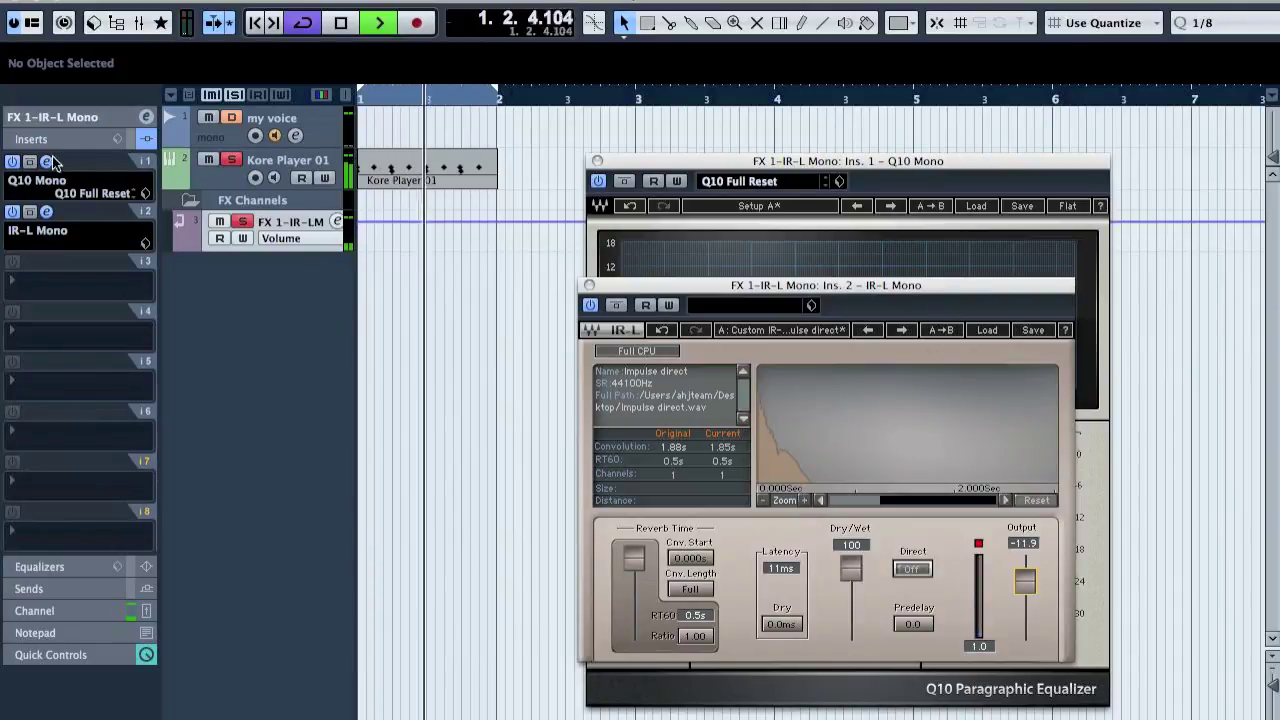
Step: Compare the unsoloed loop with the FX 1-IR-L Mono channel muted and unmuted, and set the IR-L output to -5.4
{"action": "left_click", "coordinate": [219, 222]}
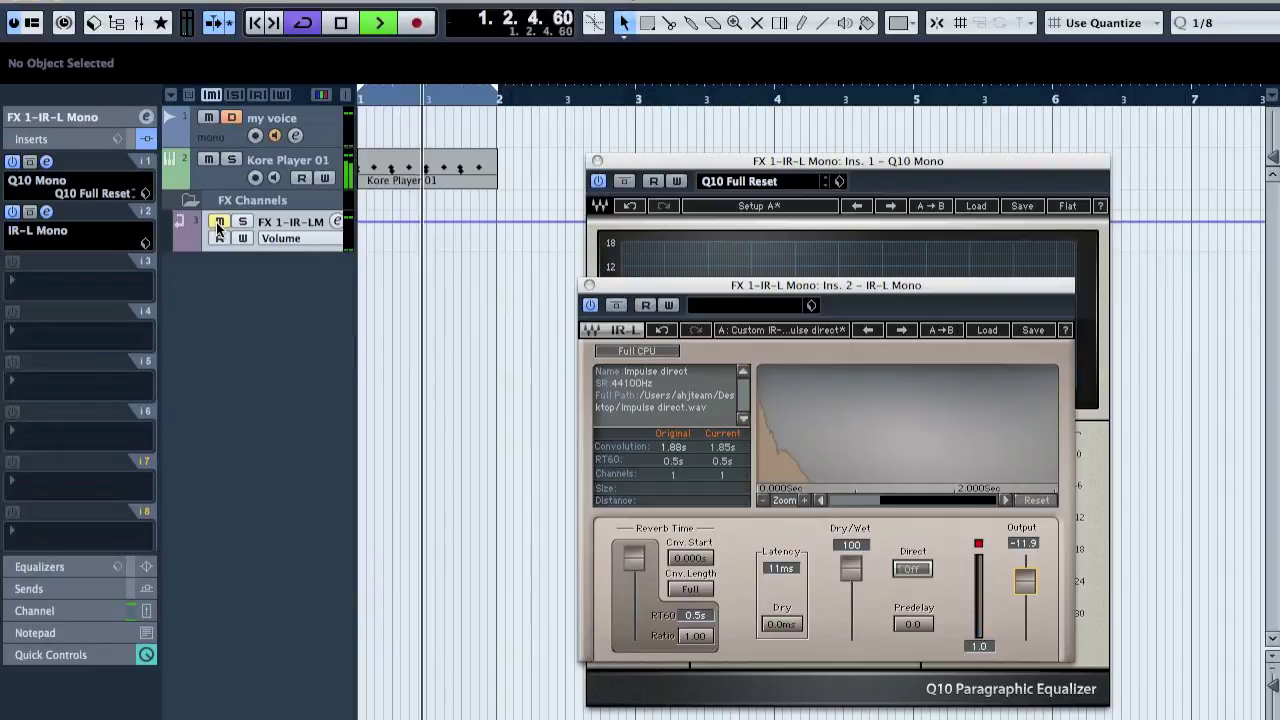
{"action": "left_click", "coordinate": [219, 222]}
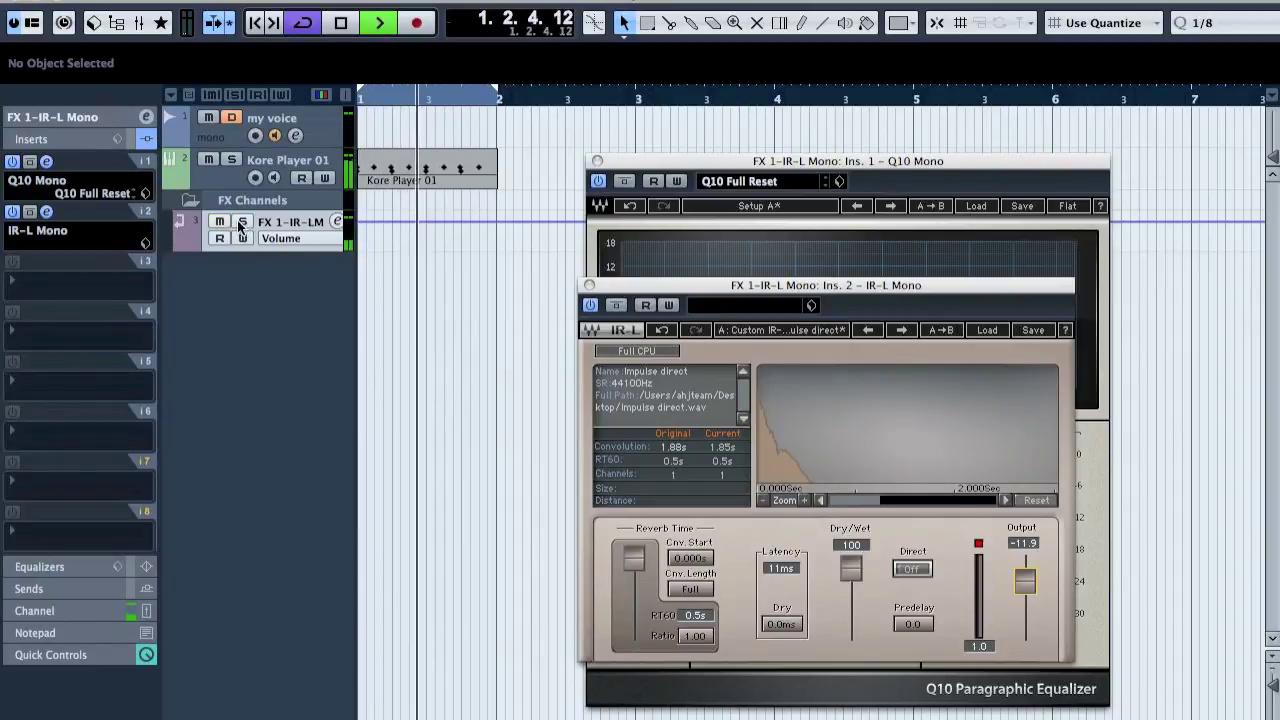
{"action": "left_click_drag", "start_coordinate": [1025, 581], "coordinate": [1040, 483]}
{"action": "key", "text": "space"}
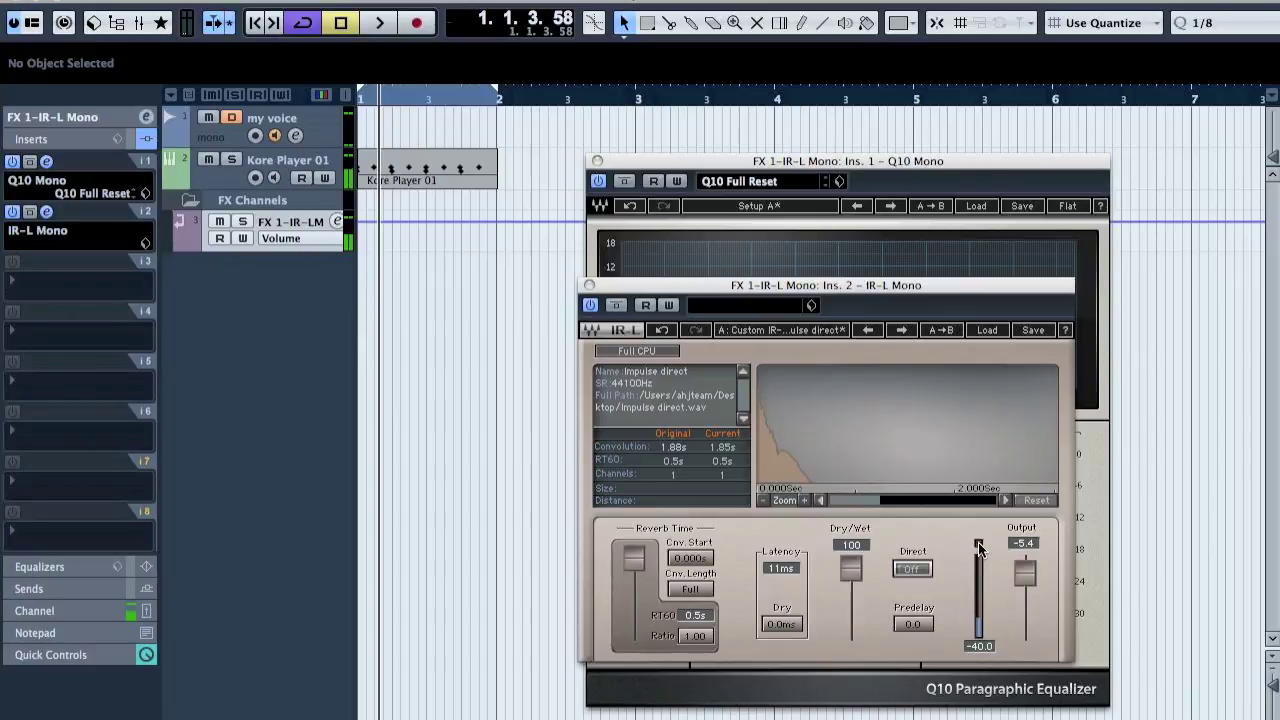